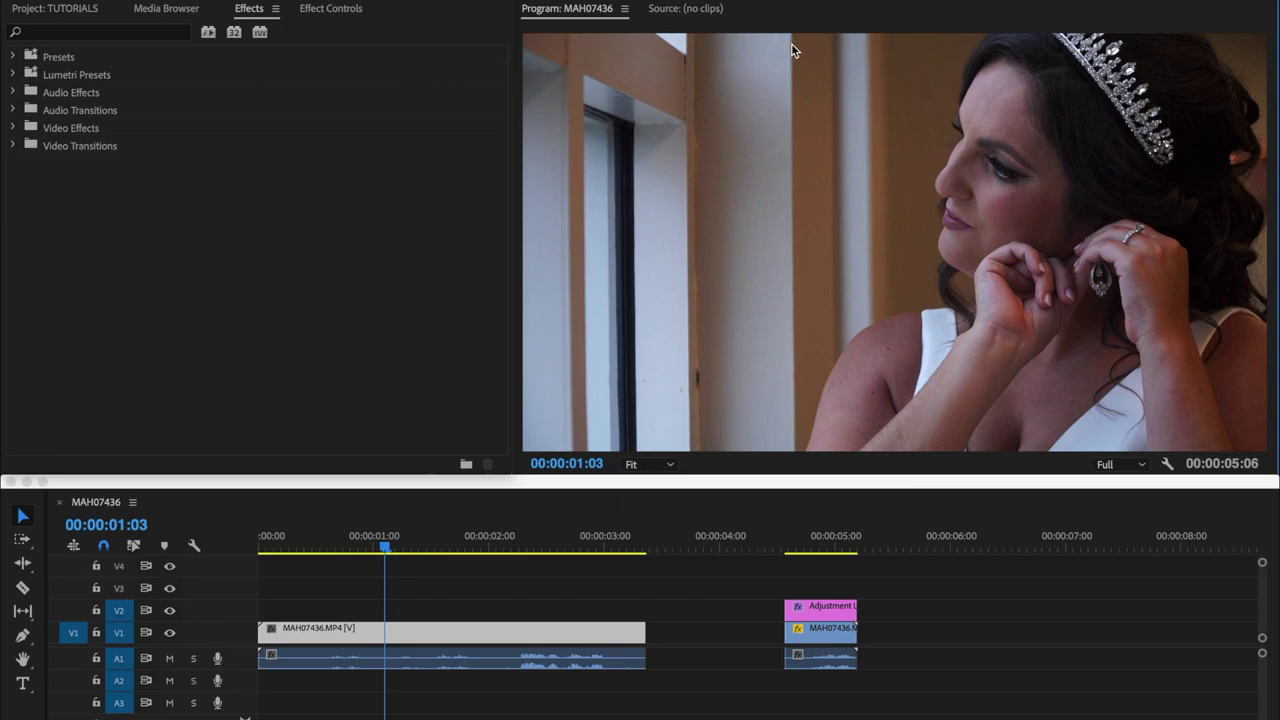
# - Preview the finished letterboxed example, then play and scrub the uncropped clip
pyautogui.click(808, 548)
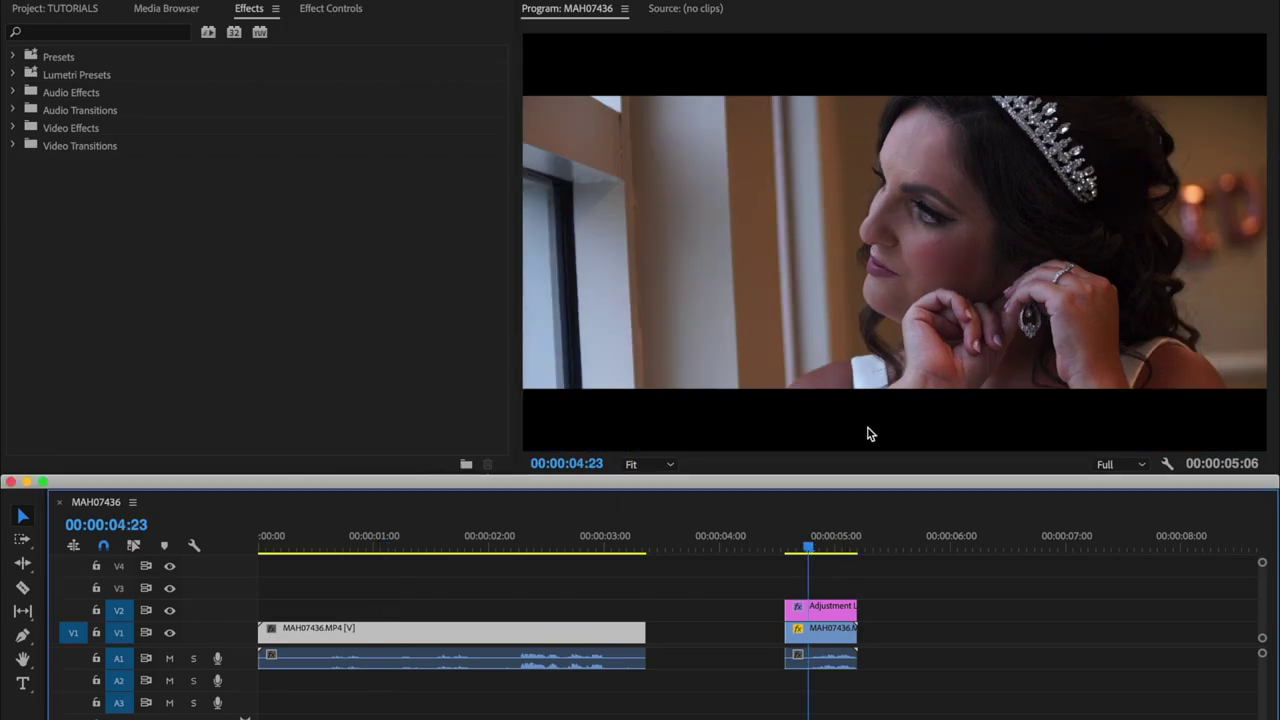
pyautogui.click(838, 417)
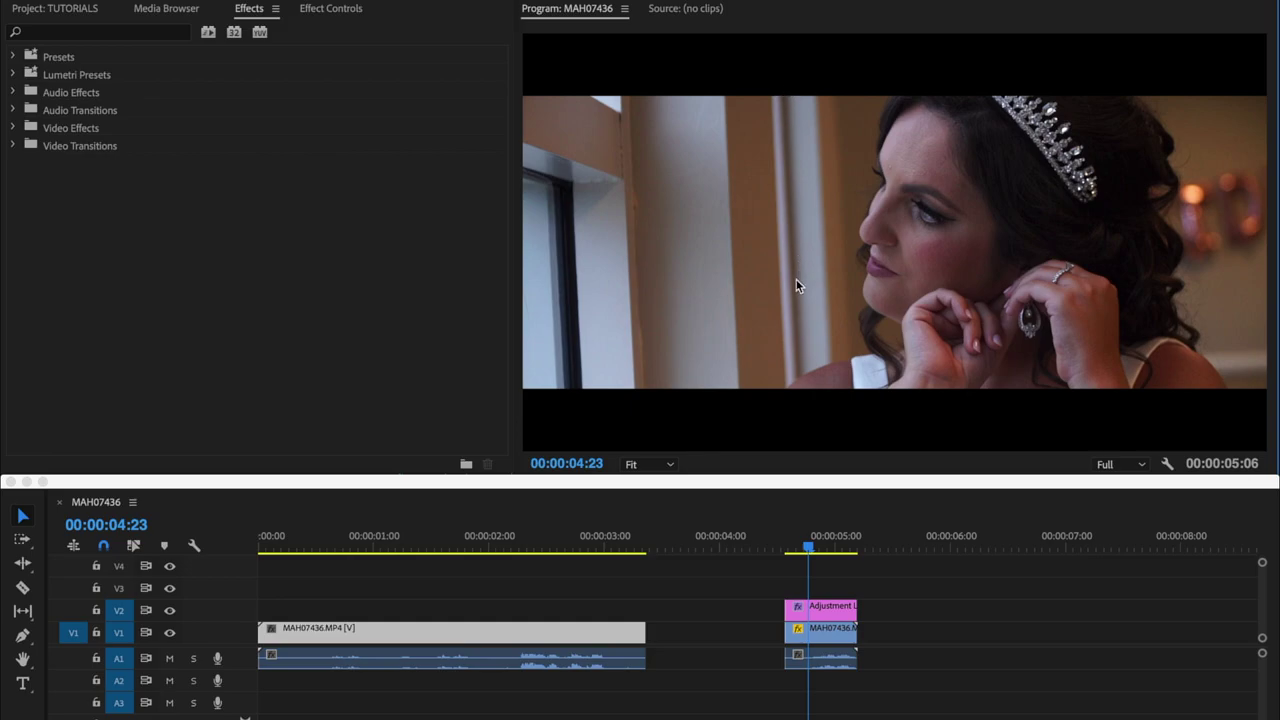
pyautogui.click(444, 544)
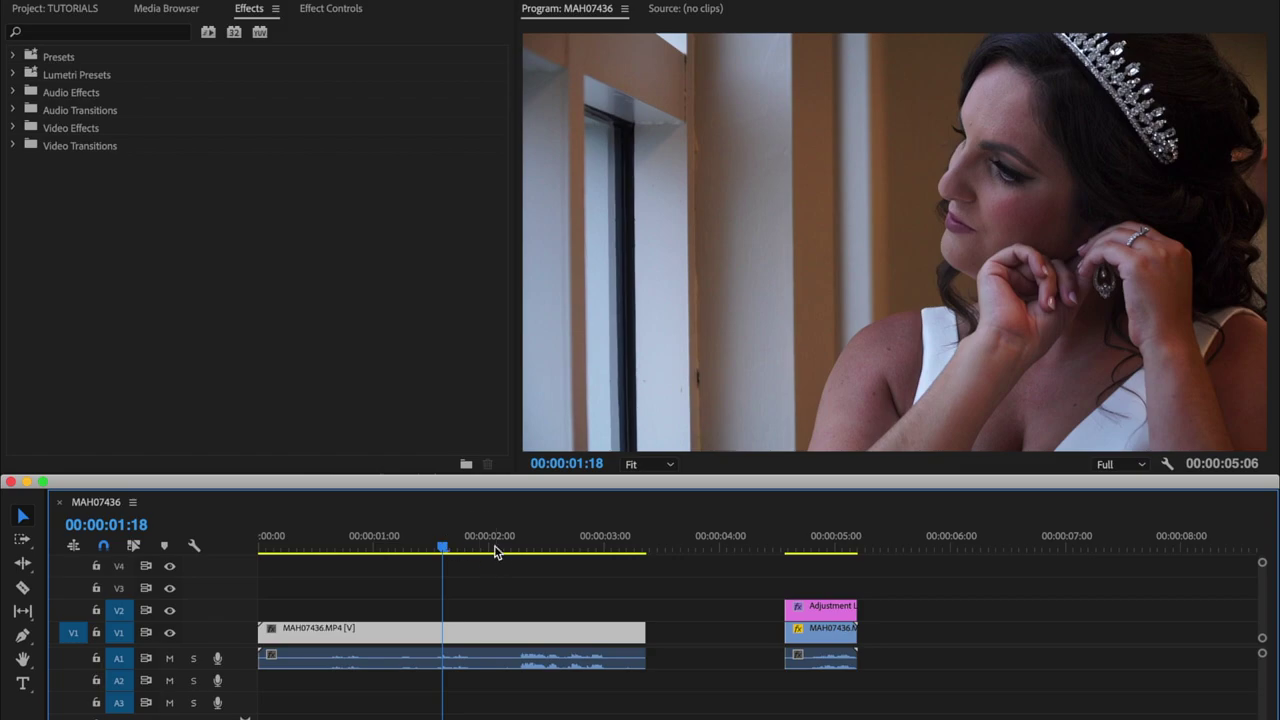
pyautogui.click(474, 545)
pyautogui.click(296, 549)
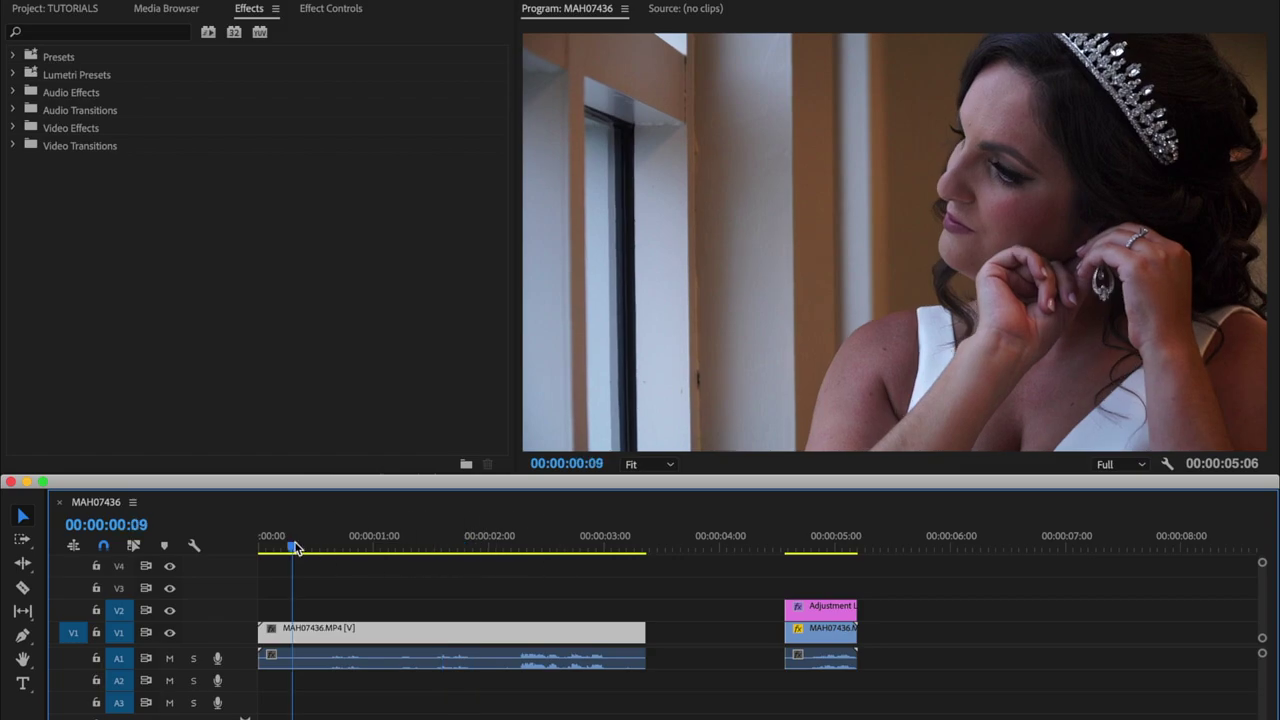
pyautogui.press('space')
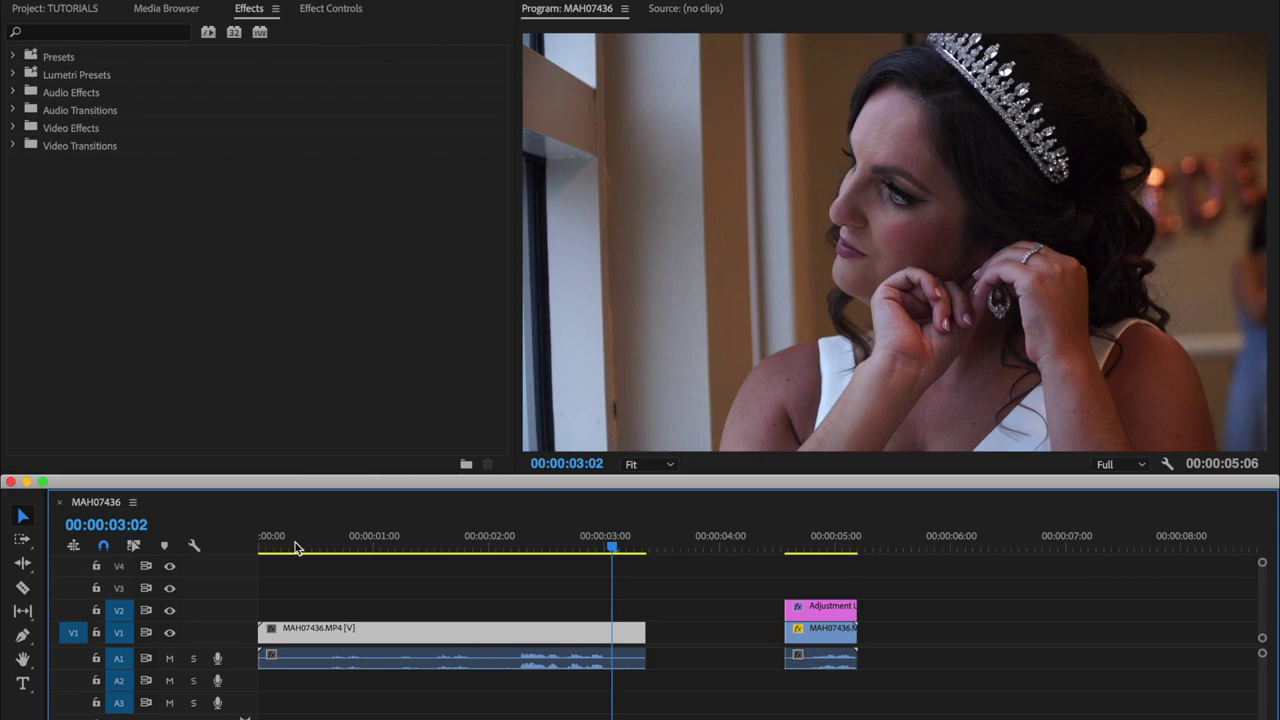
pyautogui.moveTo(409, 551); pyautogui.dragTo(429, 550)
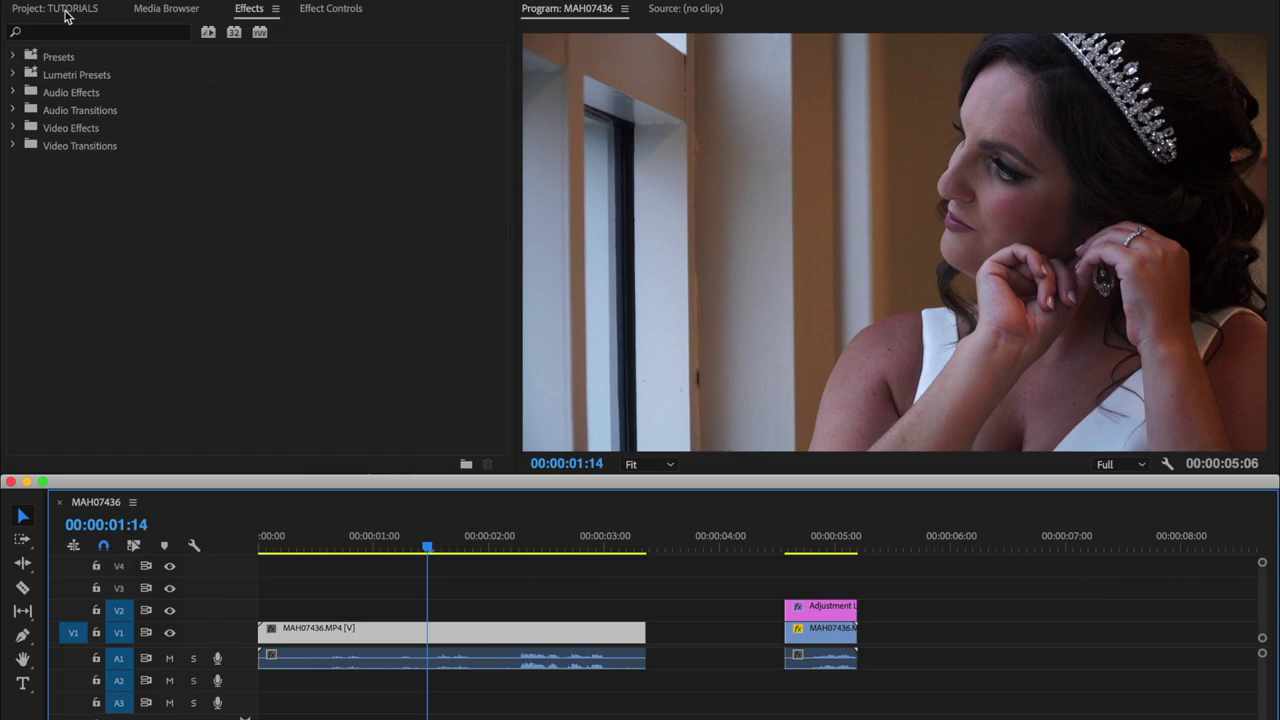
# - Start a new Adjustment Layer from the Project panel's New Item menu
pyautogui.click(60, 9)
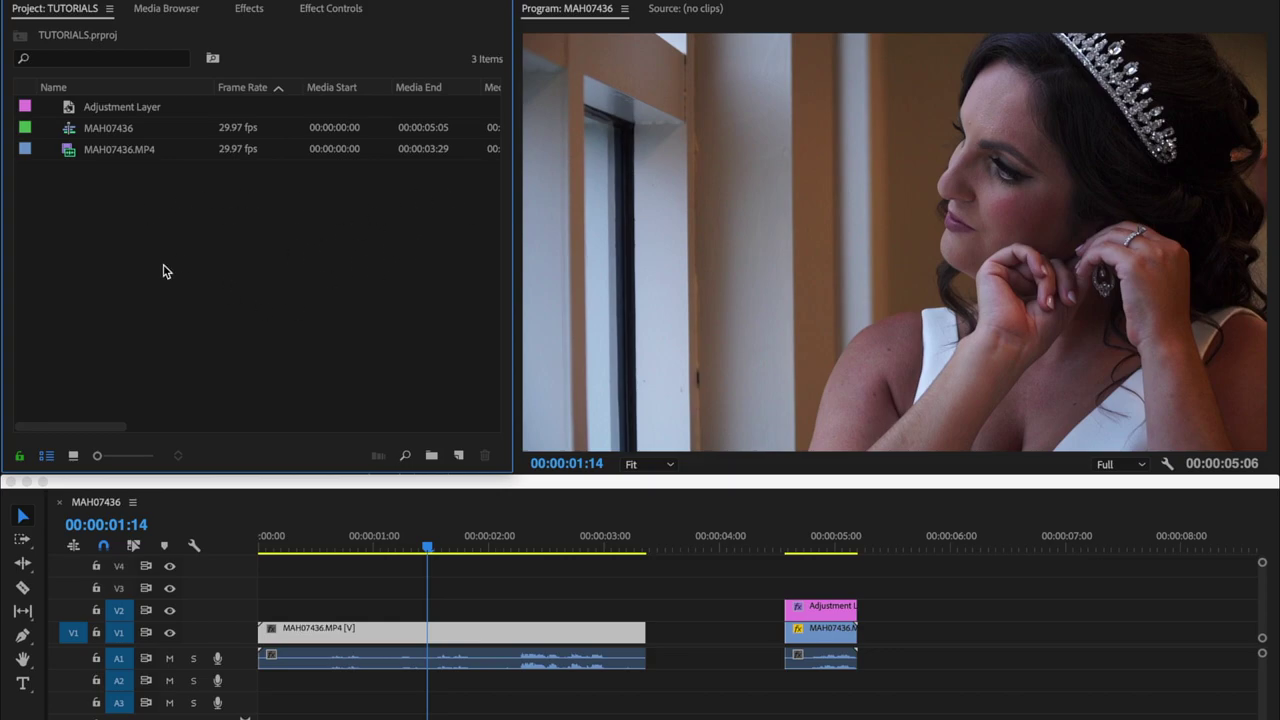
pyautogui.rightClick(258, 254)
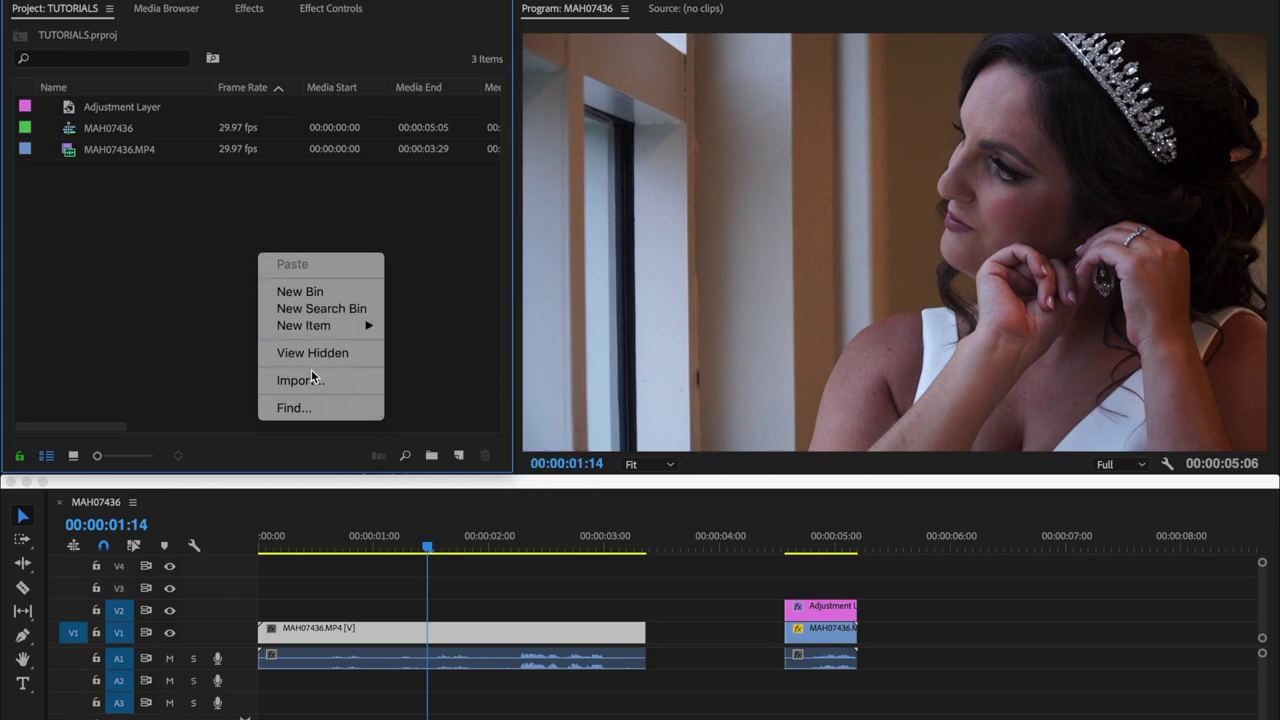
pyautogui.moveTo(309, 329)
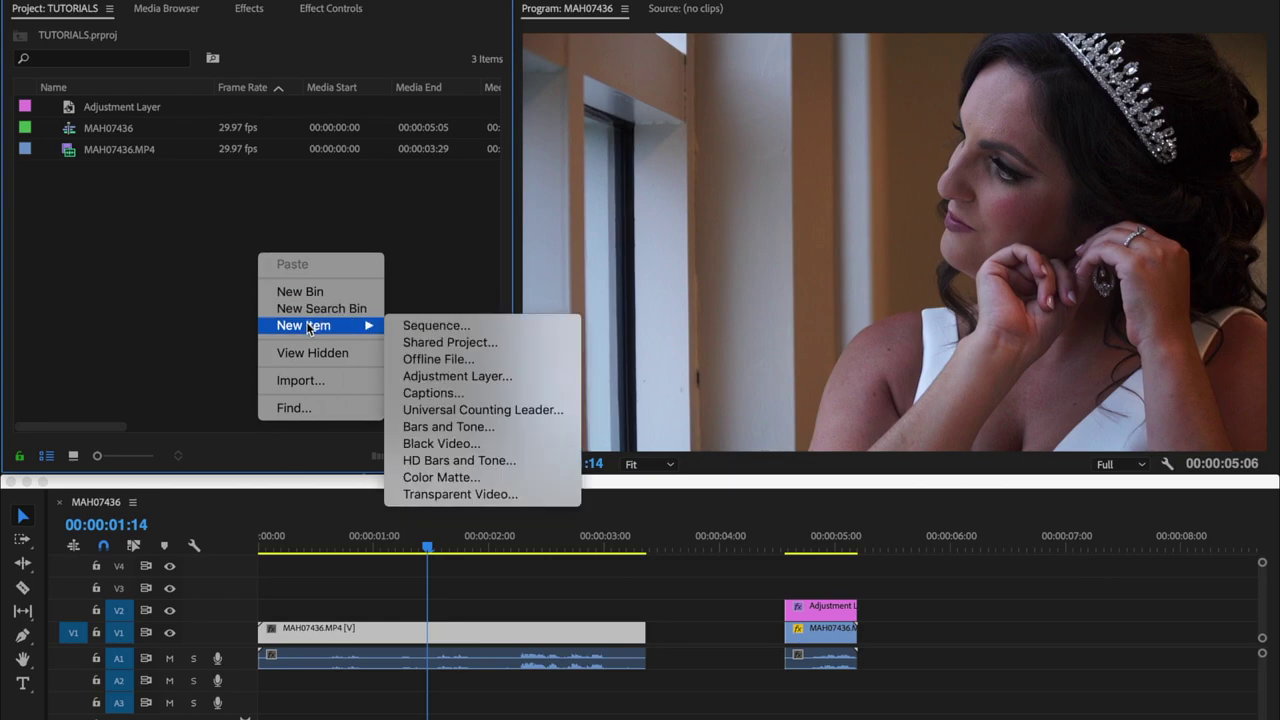
pyautogui.click(441, 379)
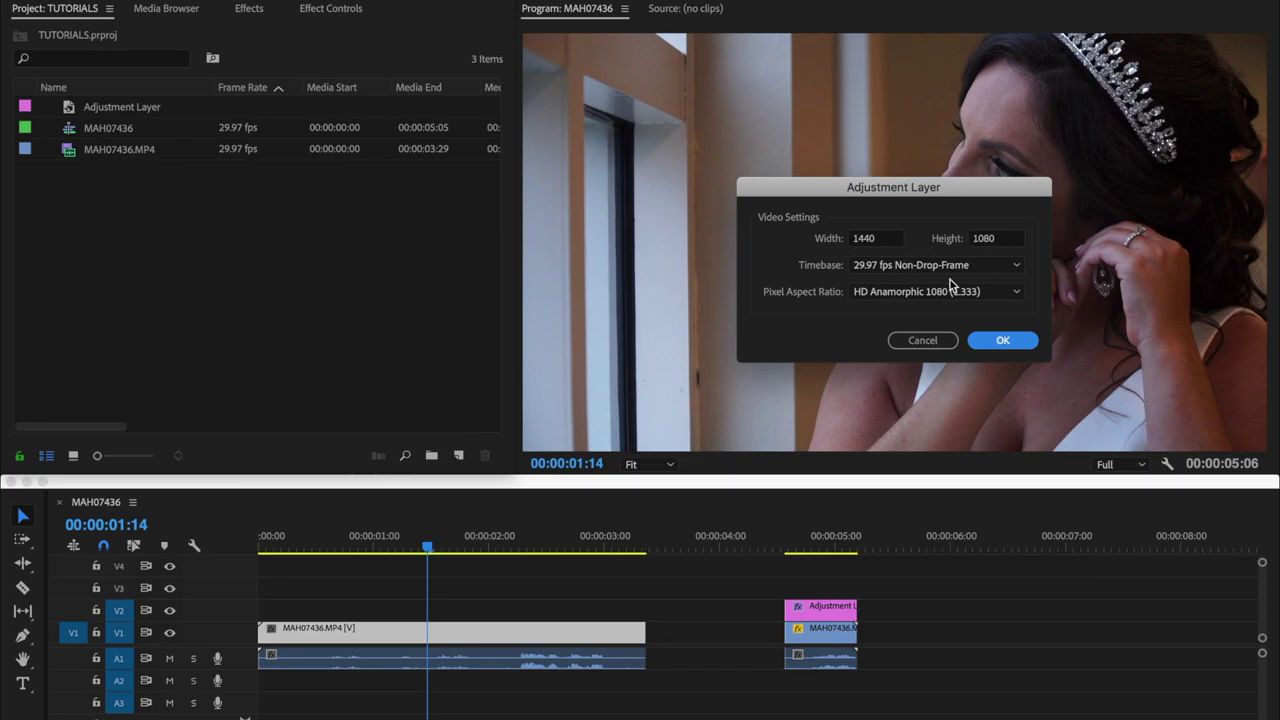
# - Confirm the 1440×1080 adjustment layer, trim it to the clip's 00:00:03:11 length and place it on V2
pyautogui.click(996, 342)
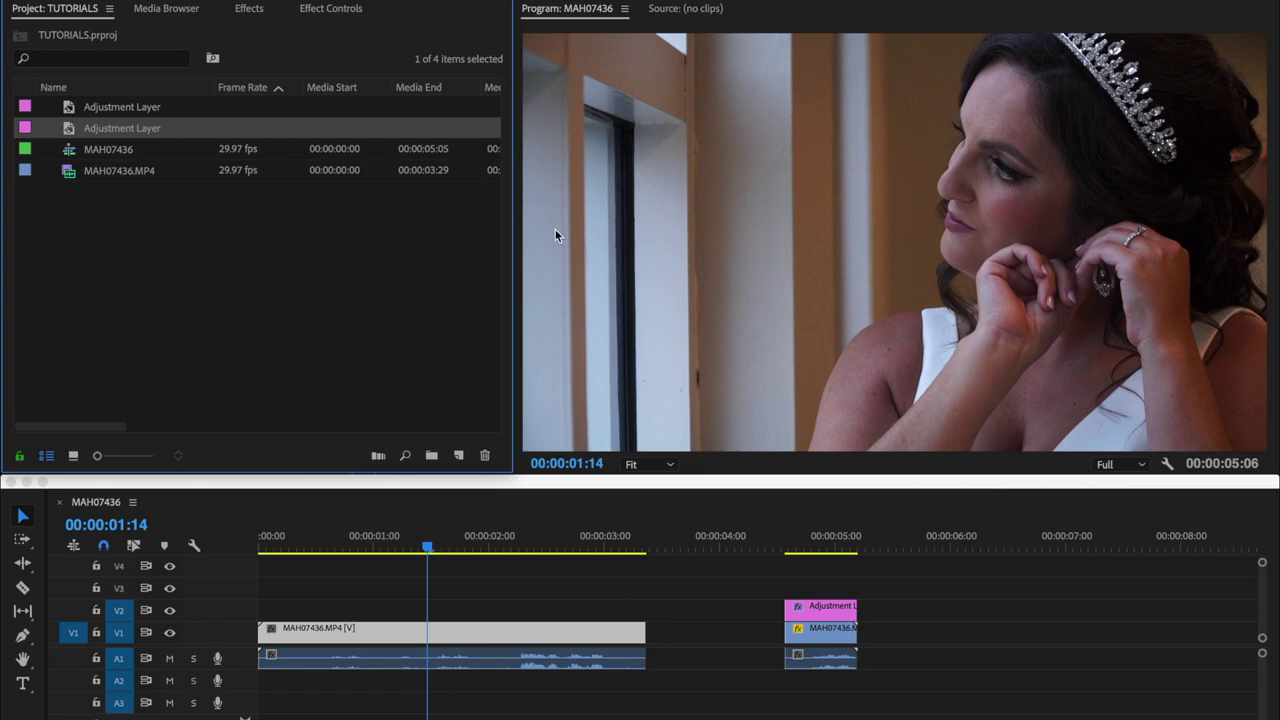
pyautogui.click(109, 136)
pyautogui.moveTo(109, 136); pyautogui.dragTo(272, 590)
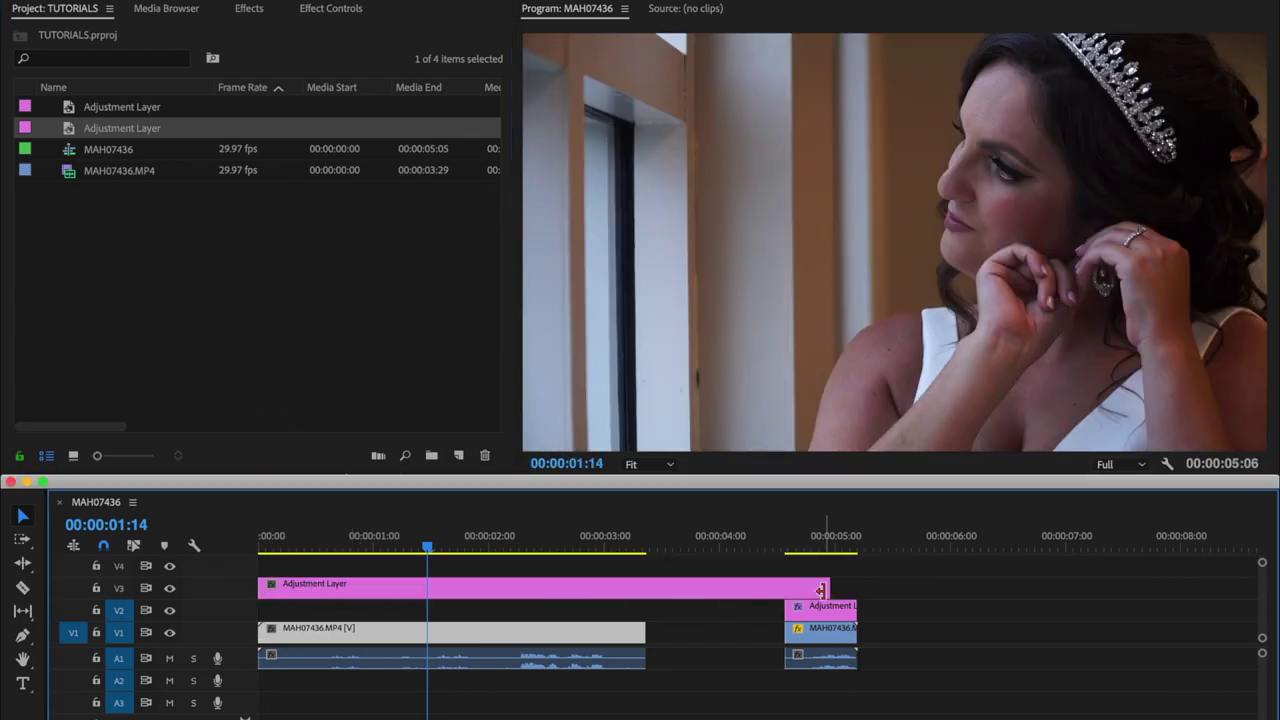
pyautogui.moveTo(828, 588); pyautogui.dragTo(645, 588)
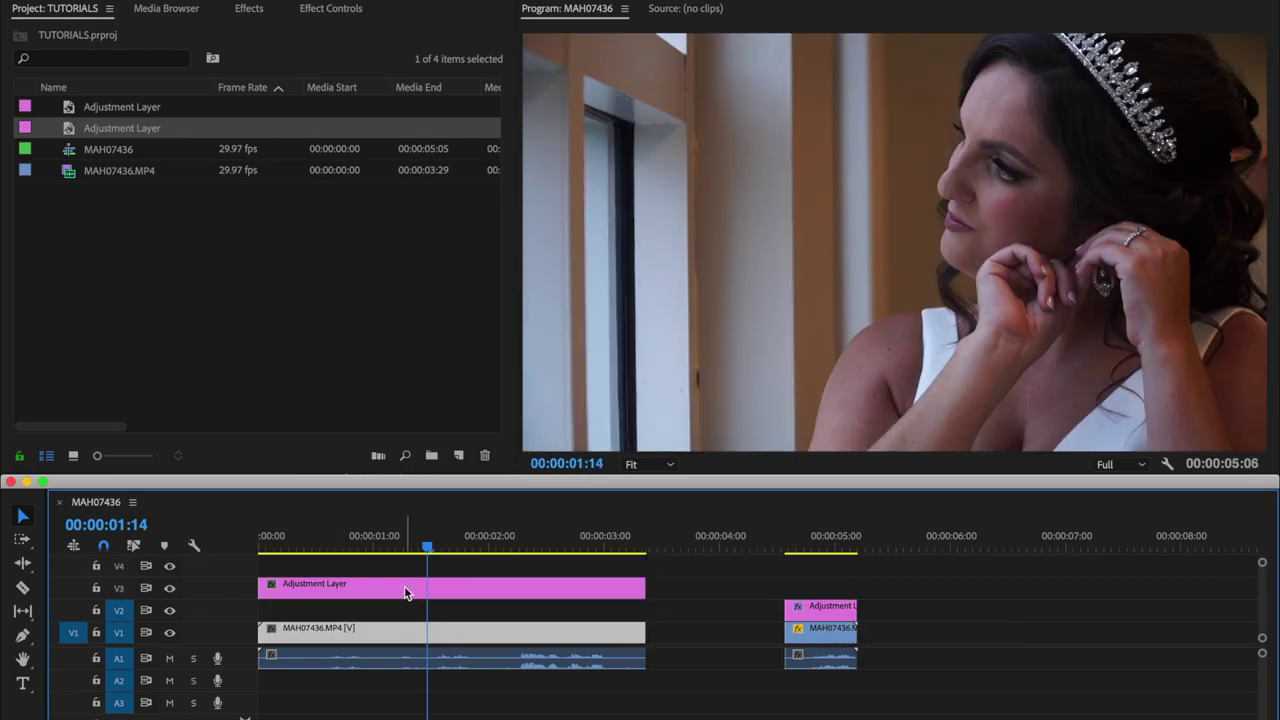
pyautogui.moveTo(406, 590); pyautogui.dragTo(403, 611)
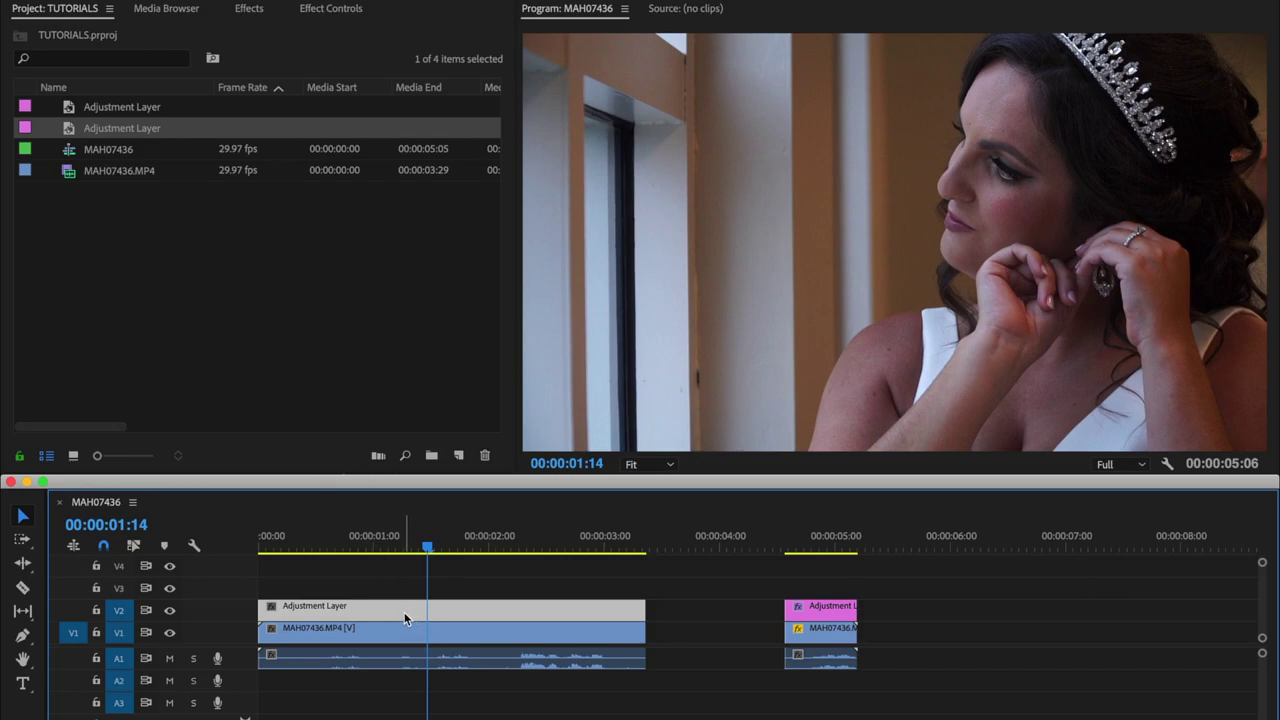
# - Search the Effects library for 'crop', then clear the search
pyautogui.click(250, 14)
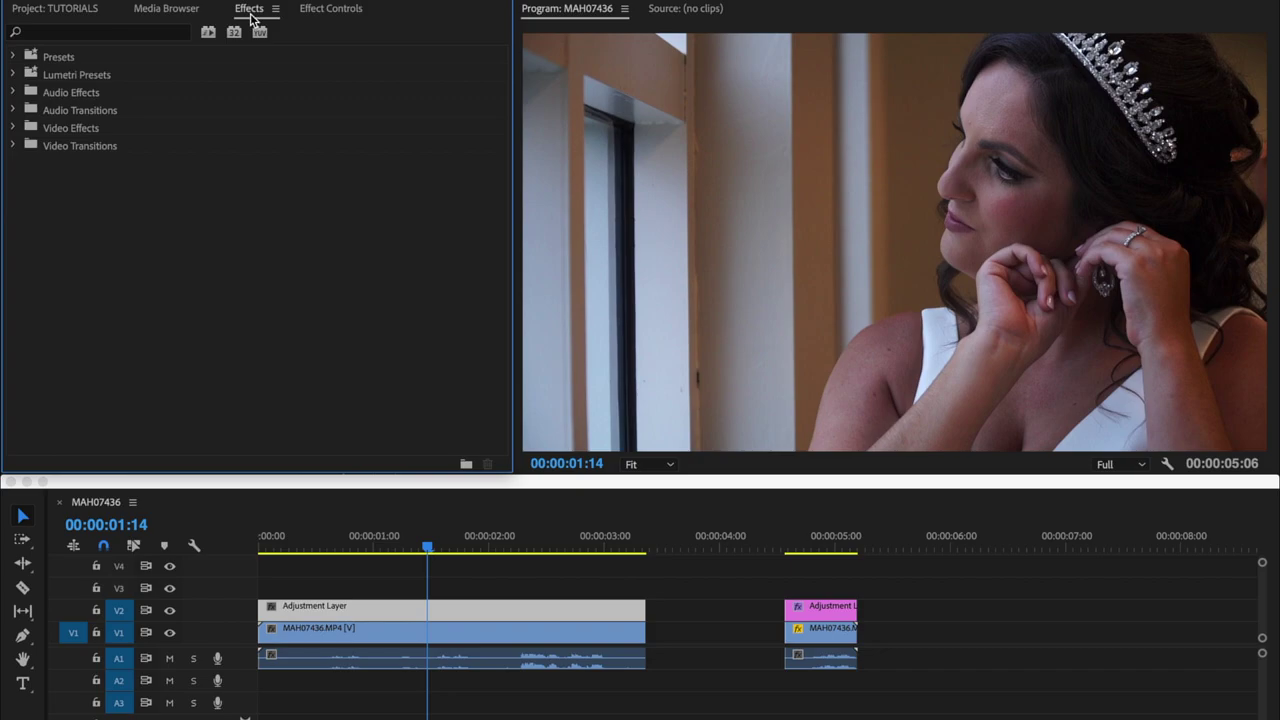
pyautogui.click(157, 32)
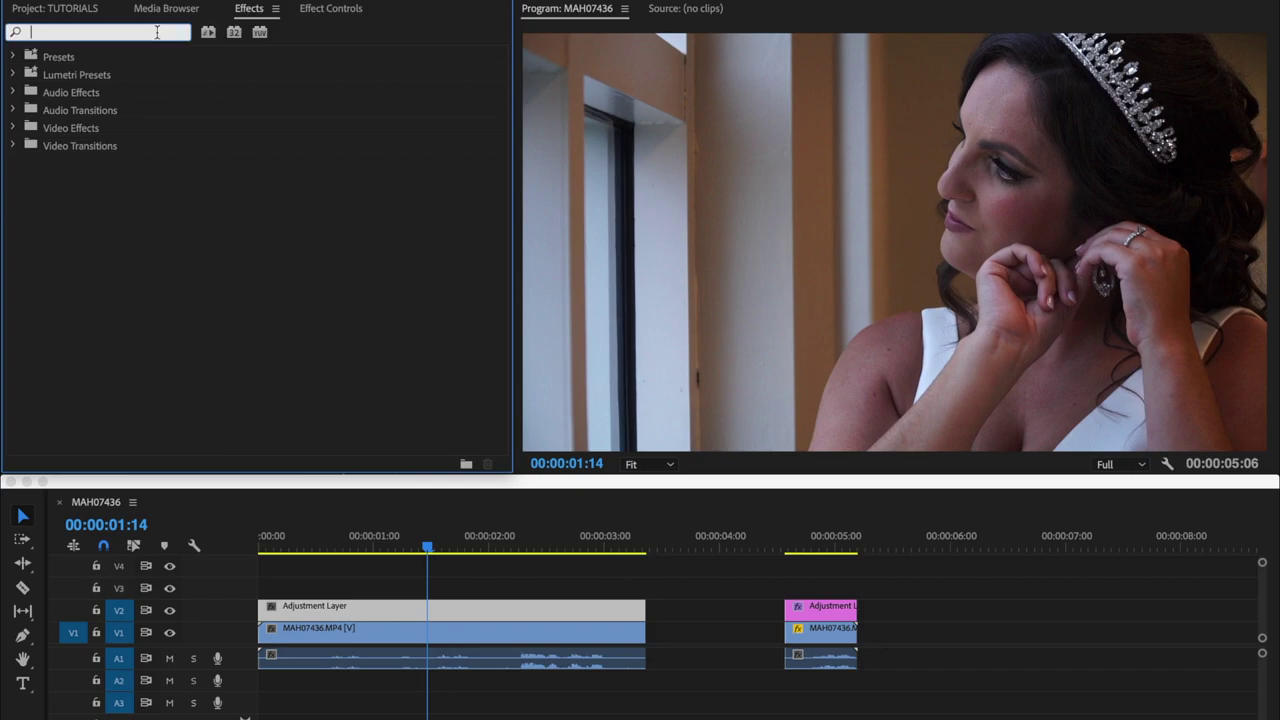
pyautogui.write('crop')
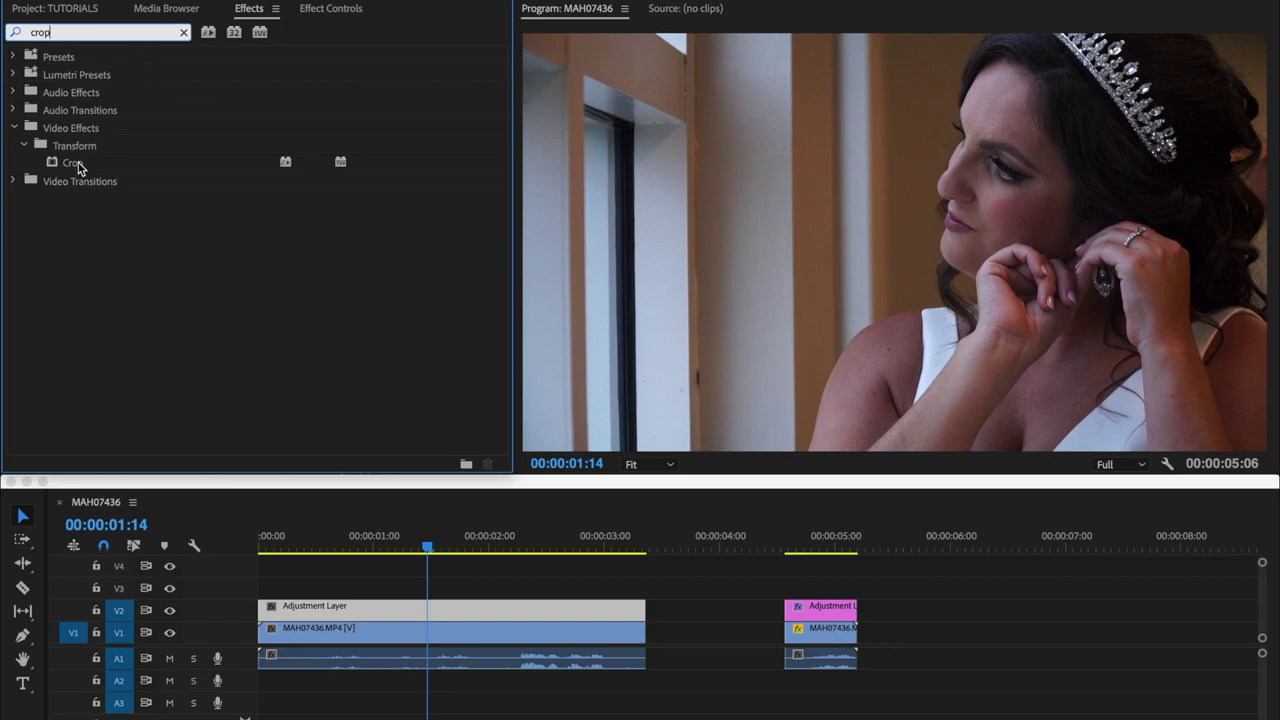
pyautogui.click(184, 33)
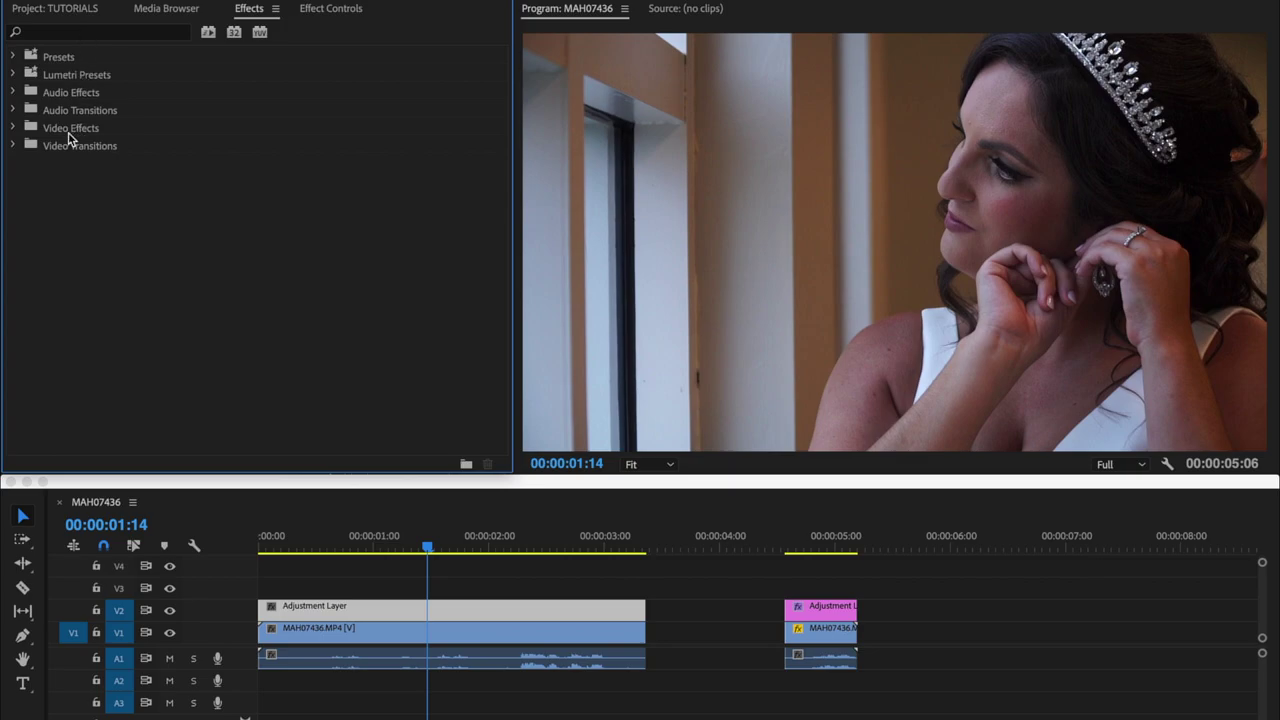
# - Drag Video Effects > Transform > Crop onto the adjustment layer on V2
pyautogui.click(13, 129)
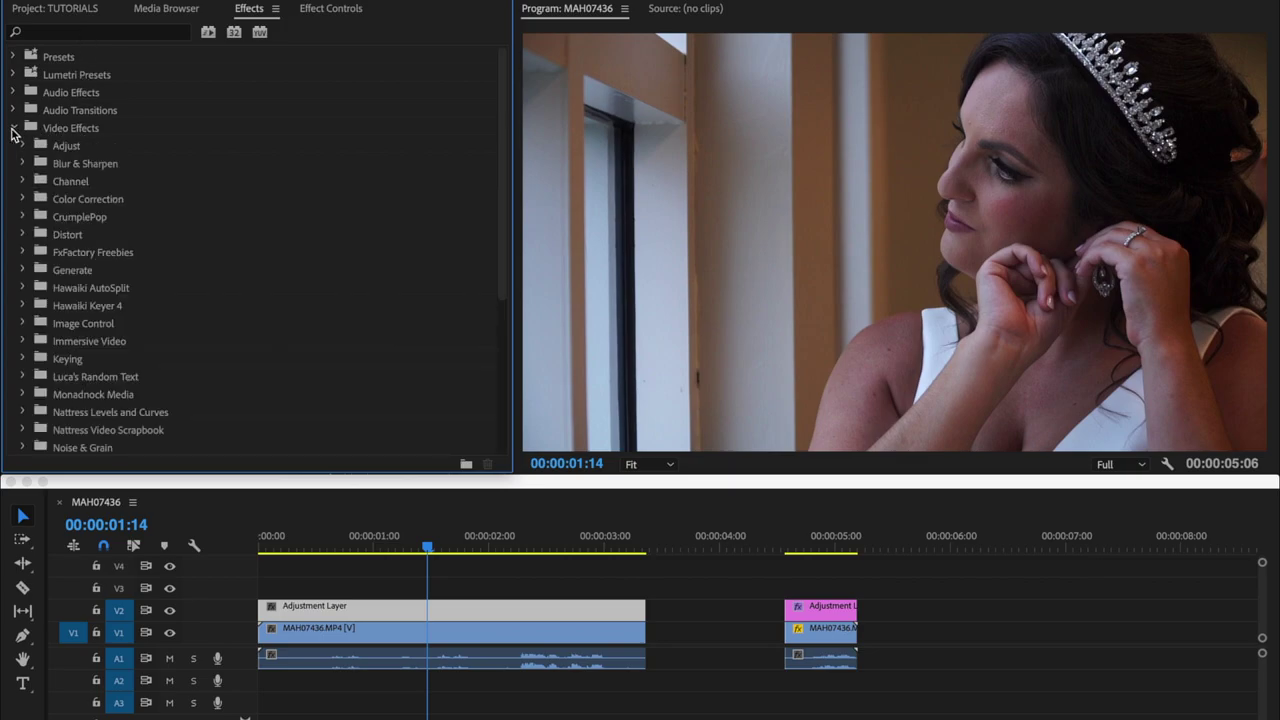
pyautogui.scroll(-5, 100, 342)
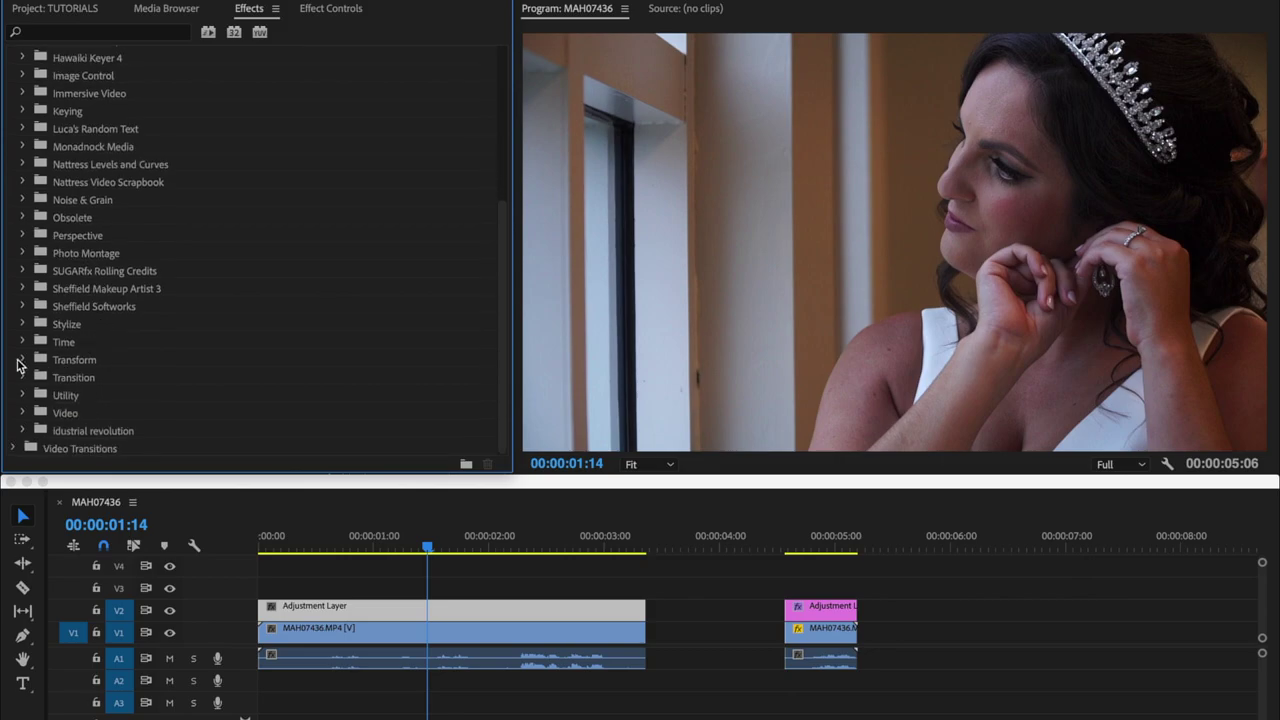
pyautogui.click(25, 360)
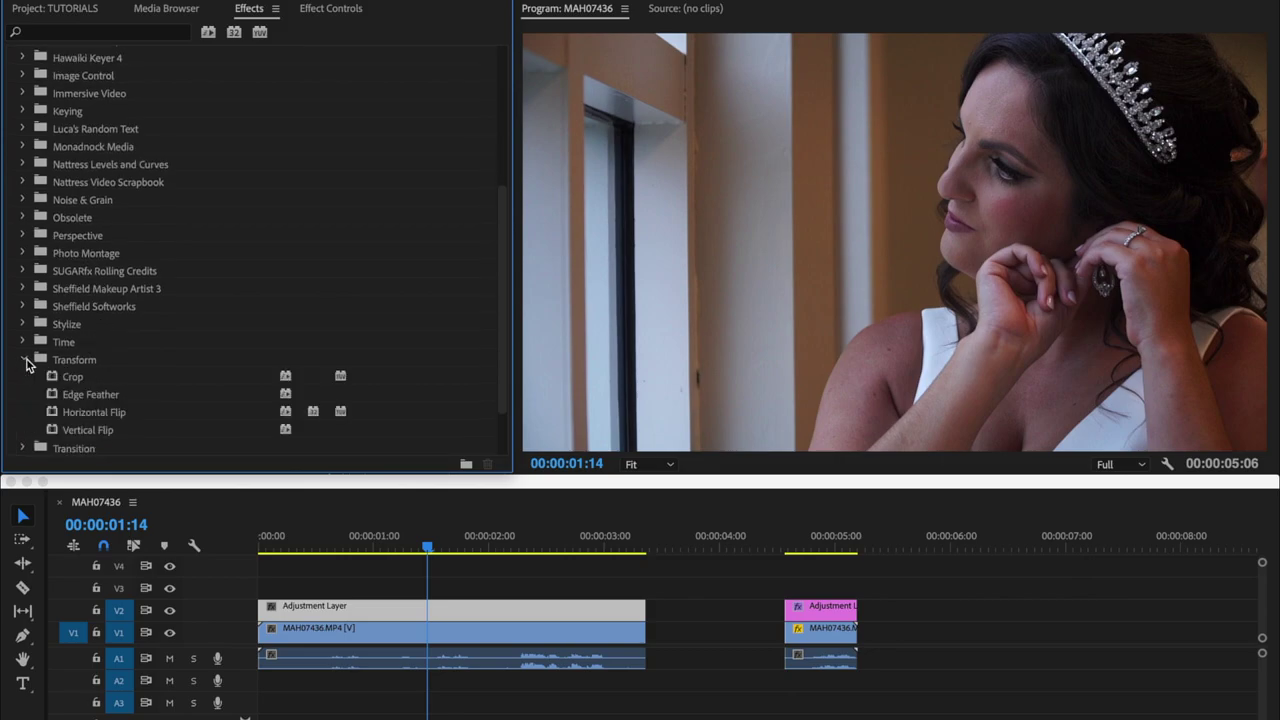
pyautogui.moveTo(80, 385); pyautogui.dragTo(415, 607)
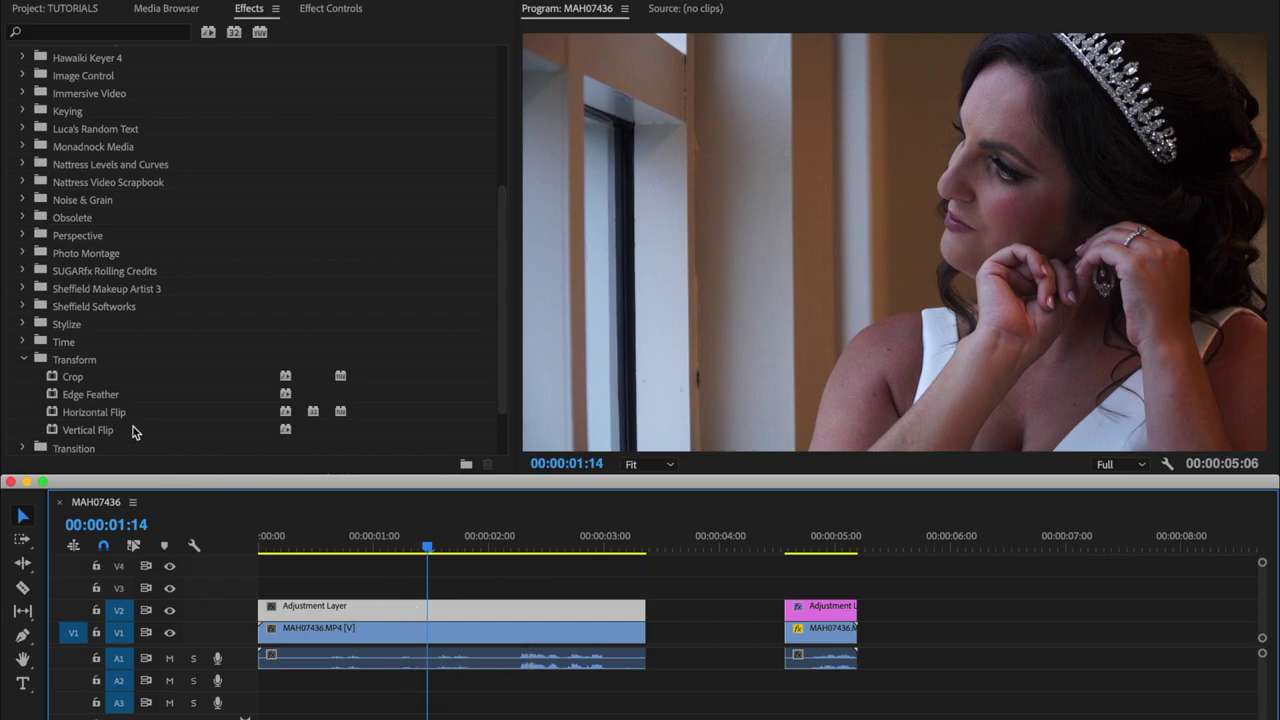
pyautogui.click(76, 379)
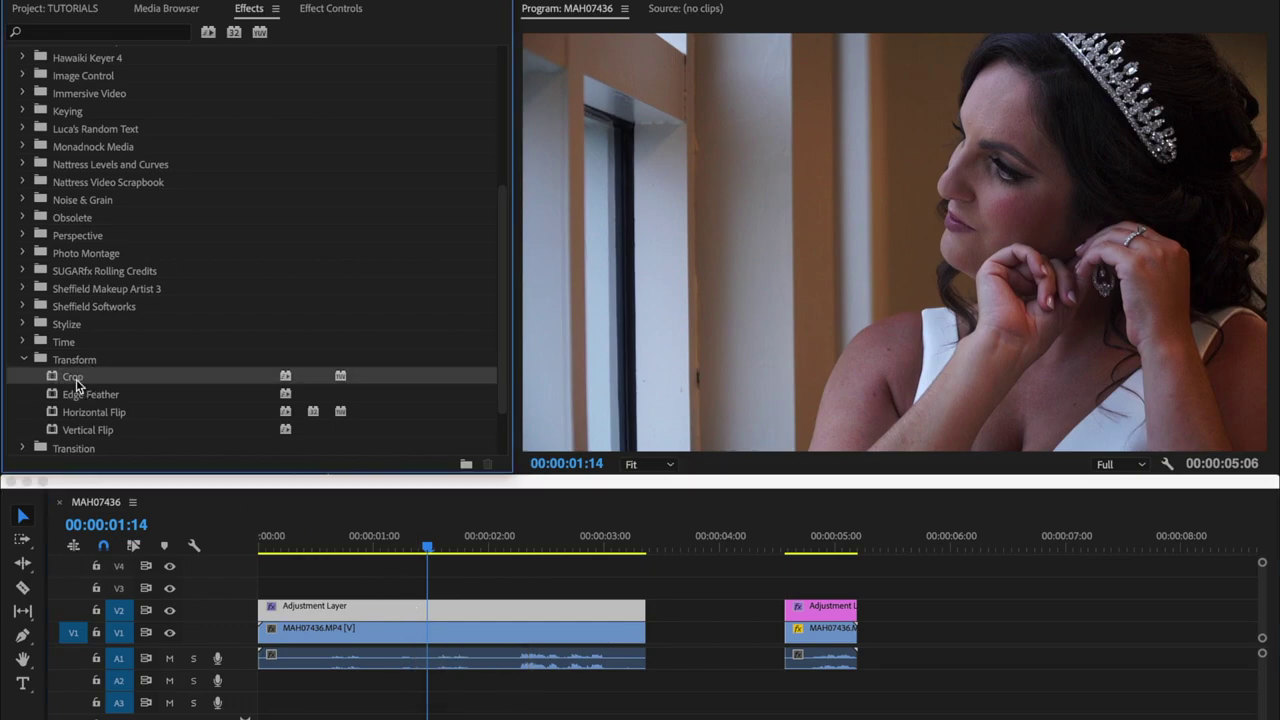
pyautogui.click(413, 611)
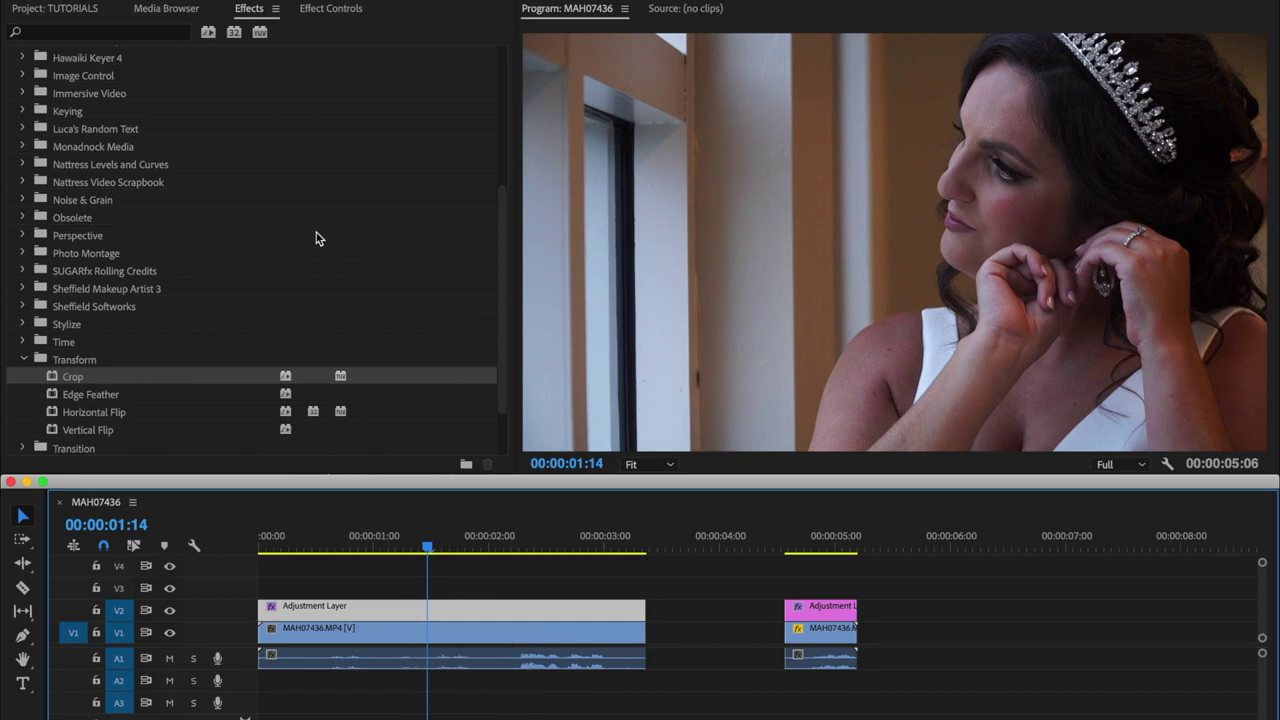
# - Show the adjustment layer's Effect Controls with Motion collapsed and Crop selected
pyautogui.click(333, 12)
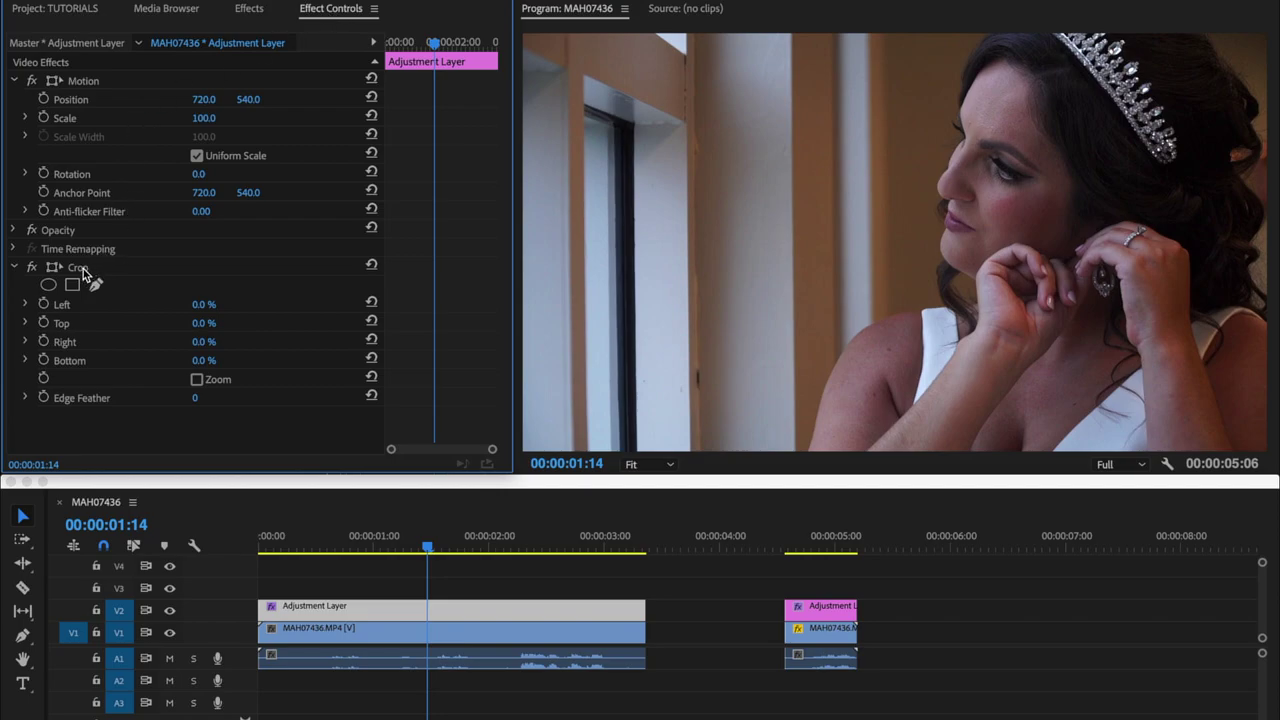
pyautogui.click(17, 80)
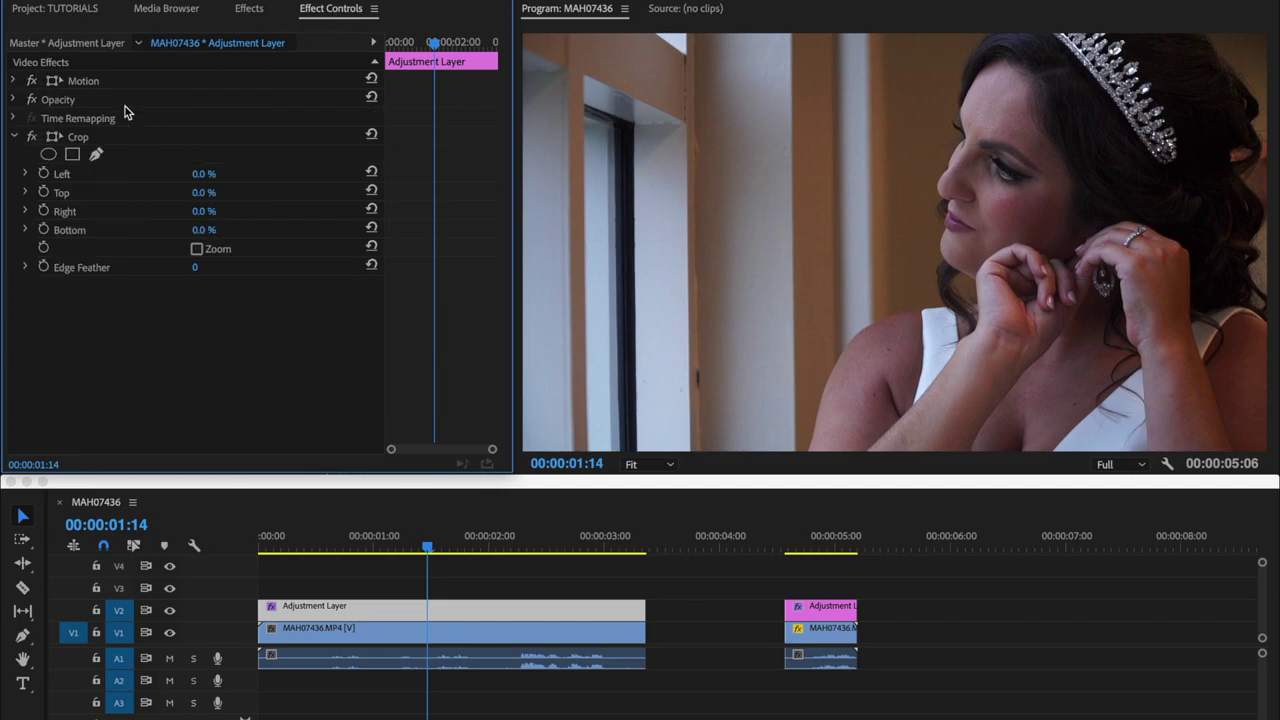
pyautogui.click(83, 143)
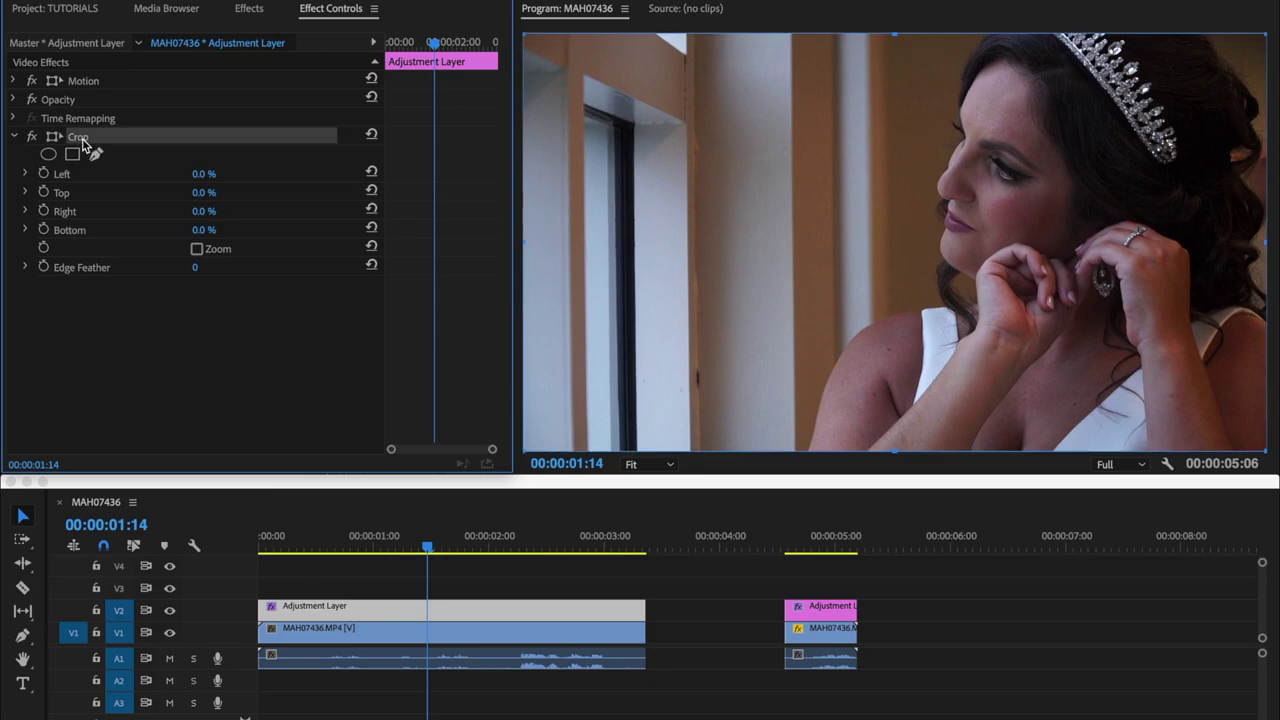
pyautogui.click(386, 588)
pyautogui.click(401, 609)
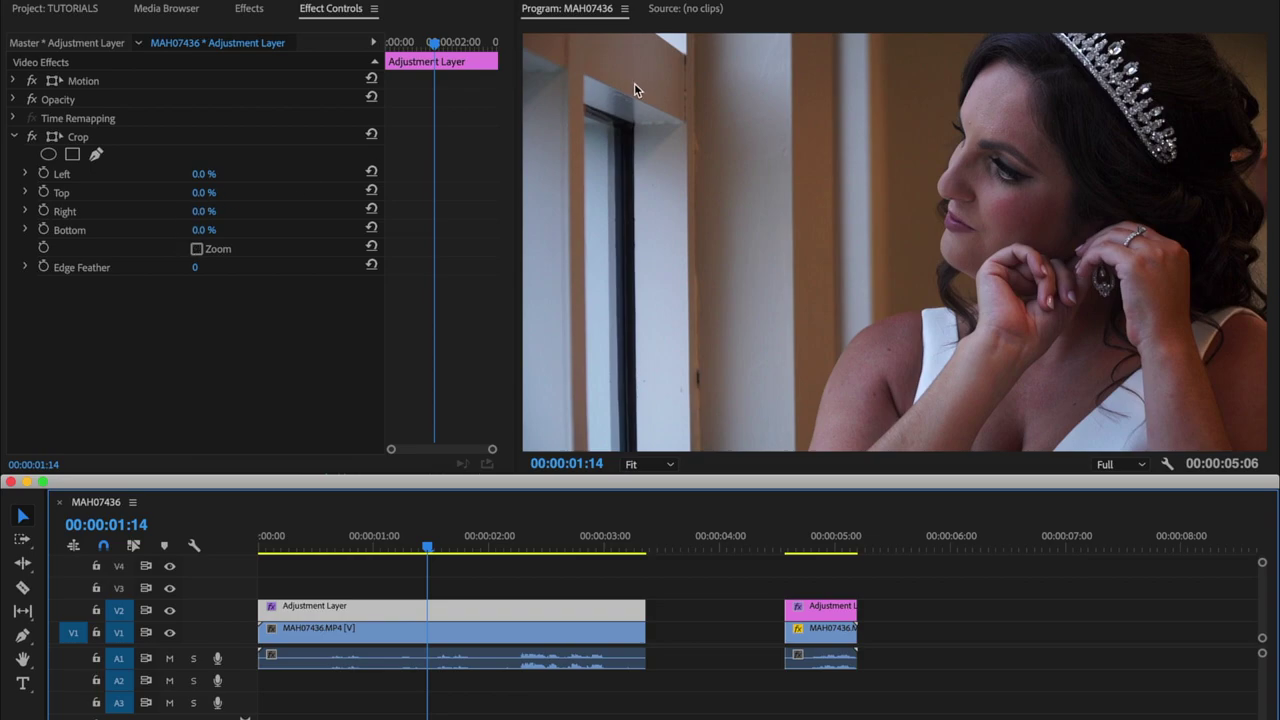
# - Set the Crop Top and Crop Bottom values to 15.0%
pyautogui.click(54, 196)
pyautogui.click(212, 190)
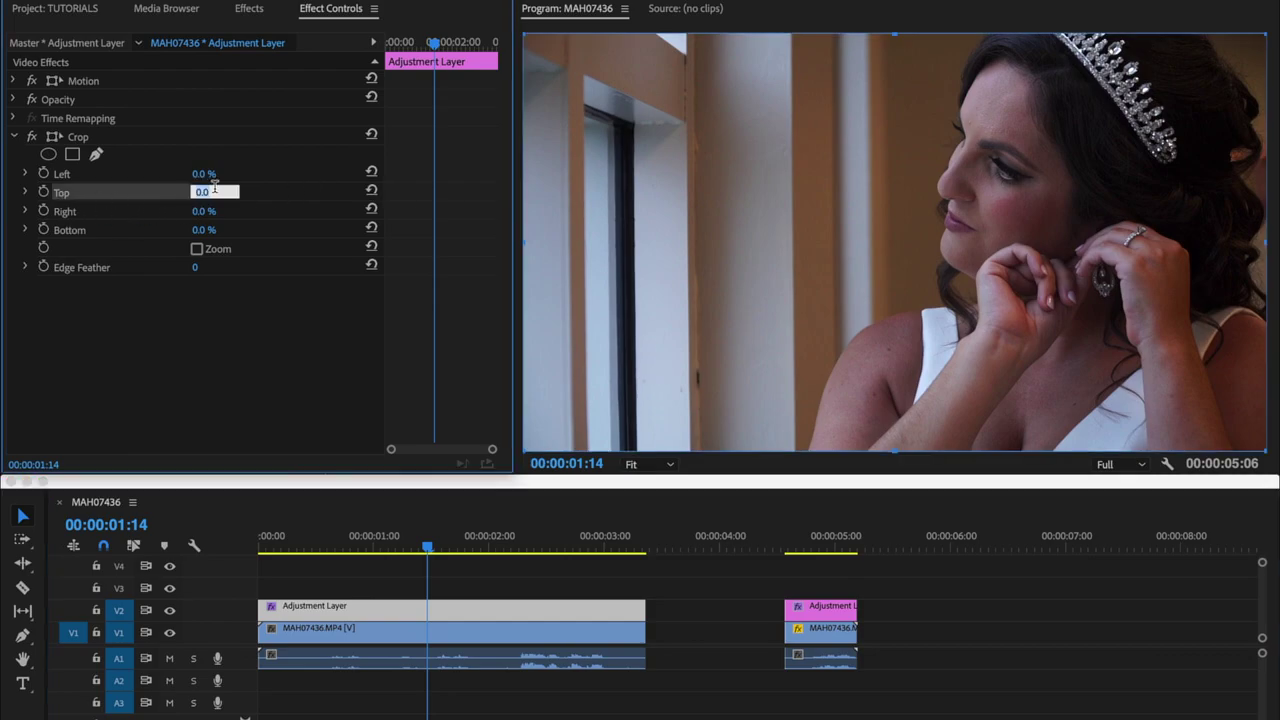
pyautogui.write('15')
pyautogui.press('Return')
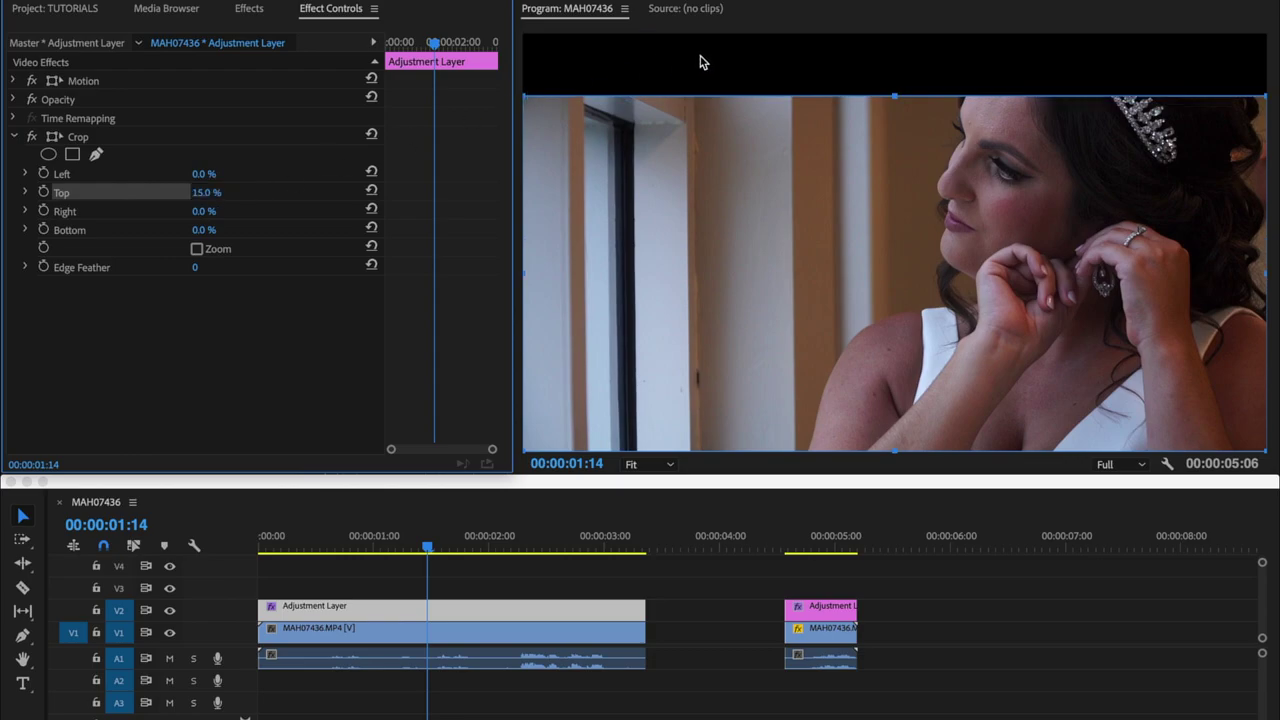
pyautogui.click(510, 572)
pyautogui.click(436, 610)
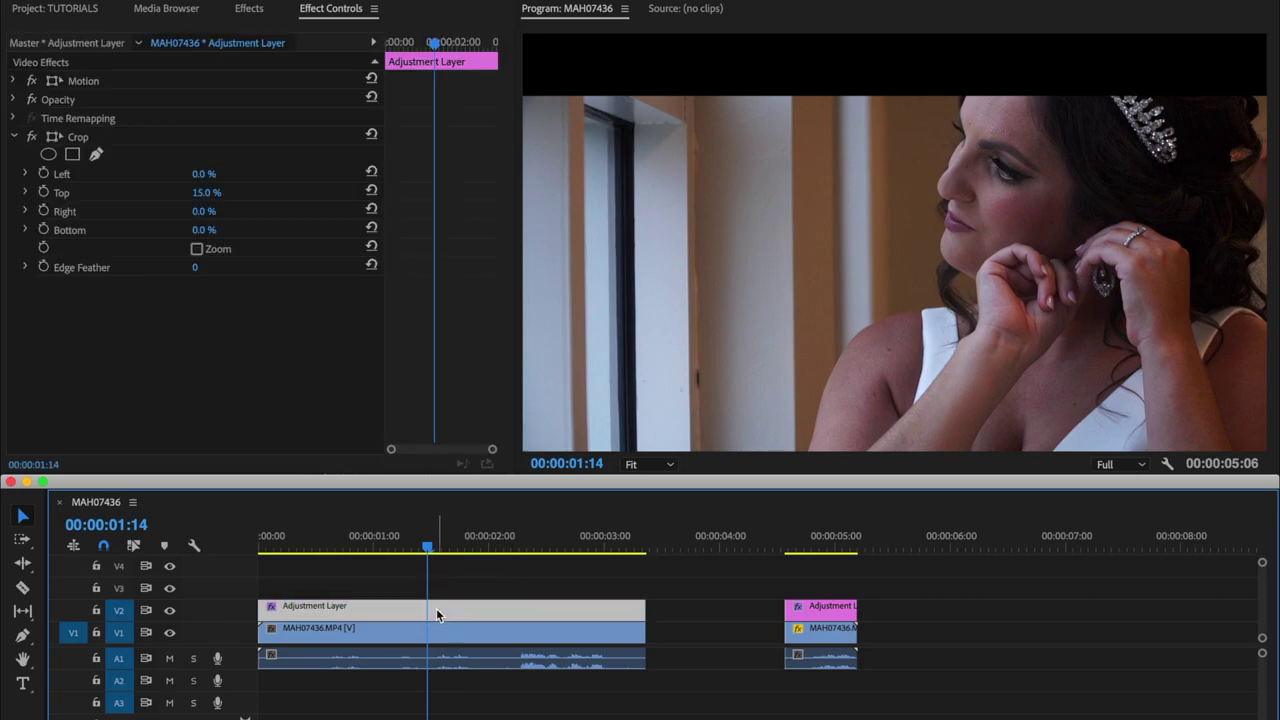
pyautogui.click(178, 231)
pyautogui.click(203, 230)
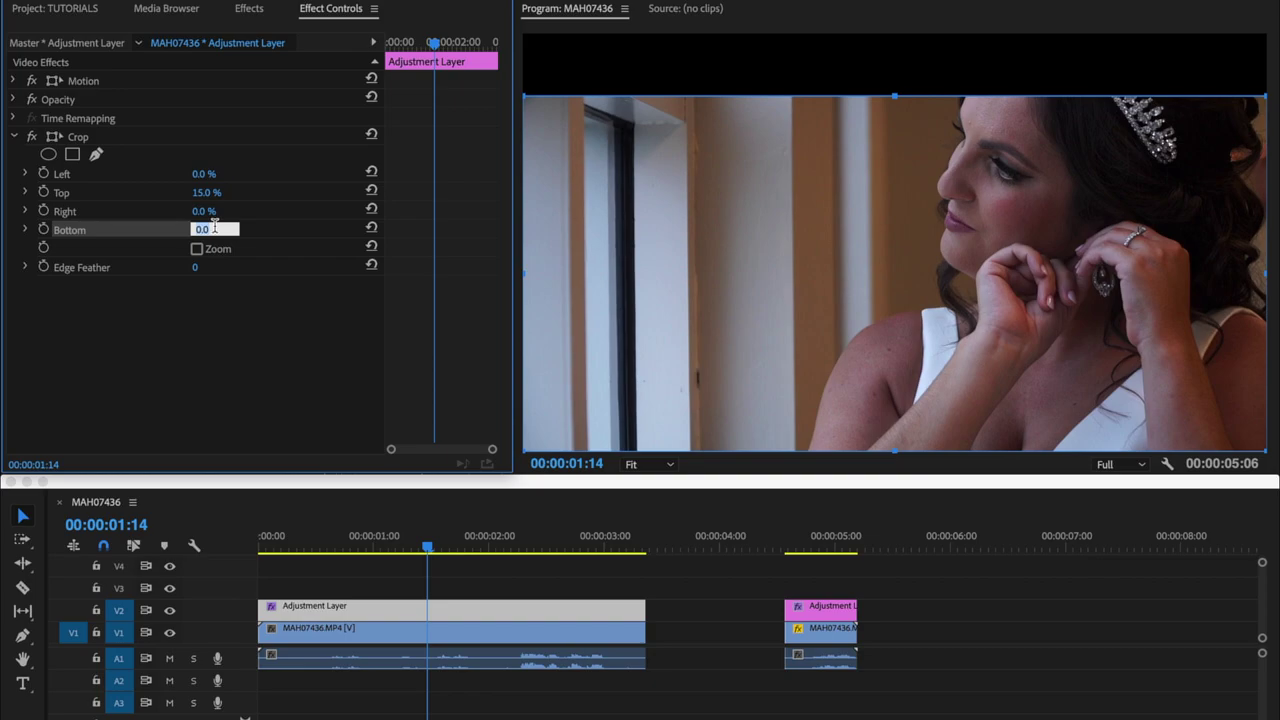
pyautogui.press('Return')
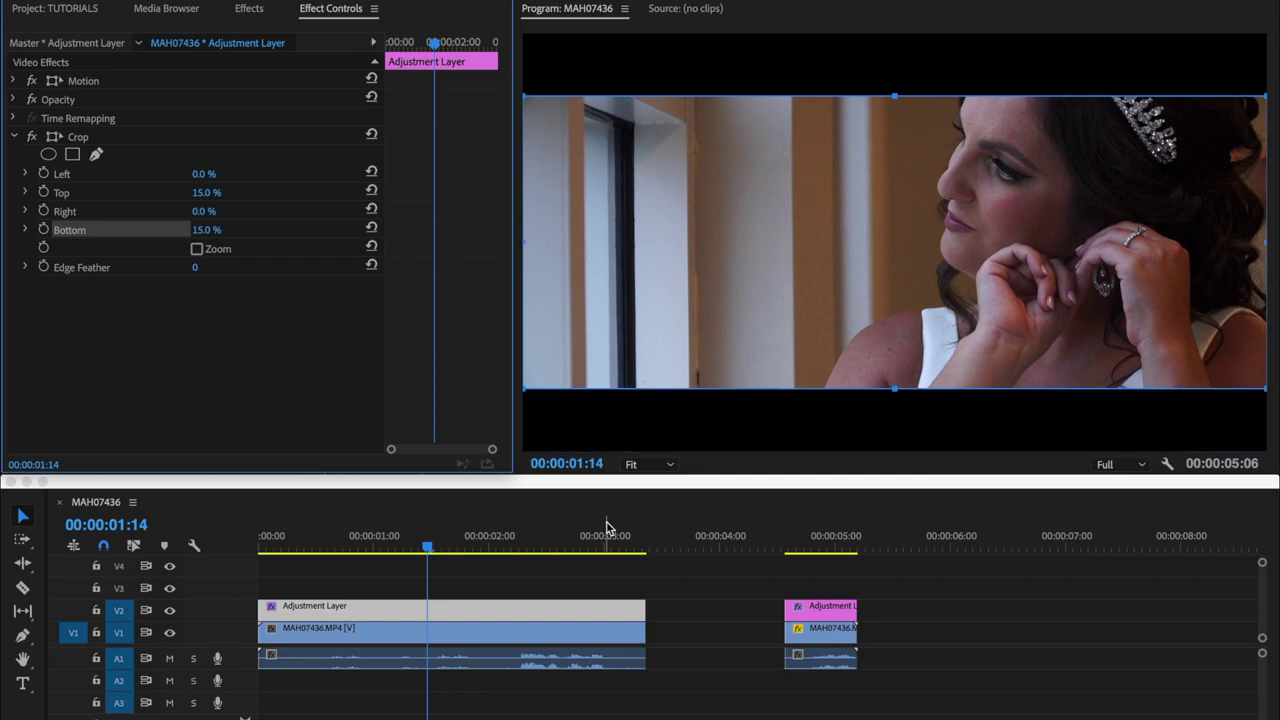
pyautogui.click(534, 570)
# - Play the letterboxed preview, then change Crop Bottom and Top to 10%
pyautogui.click(341, 549)
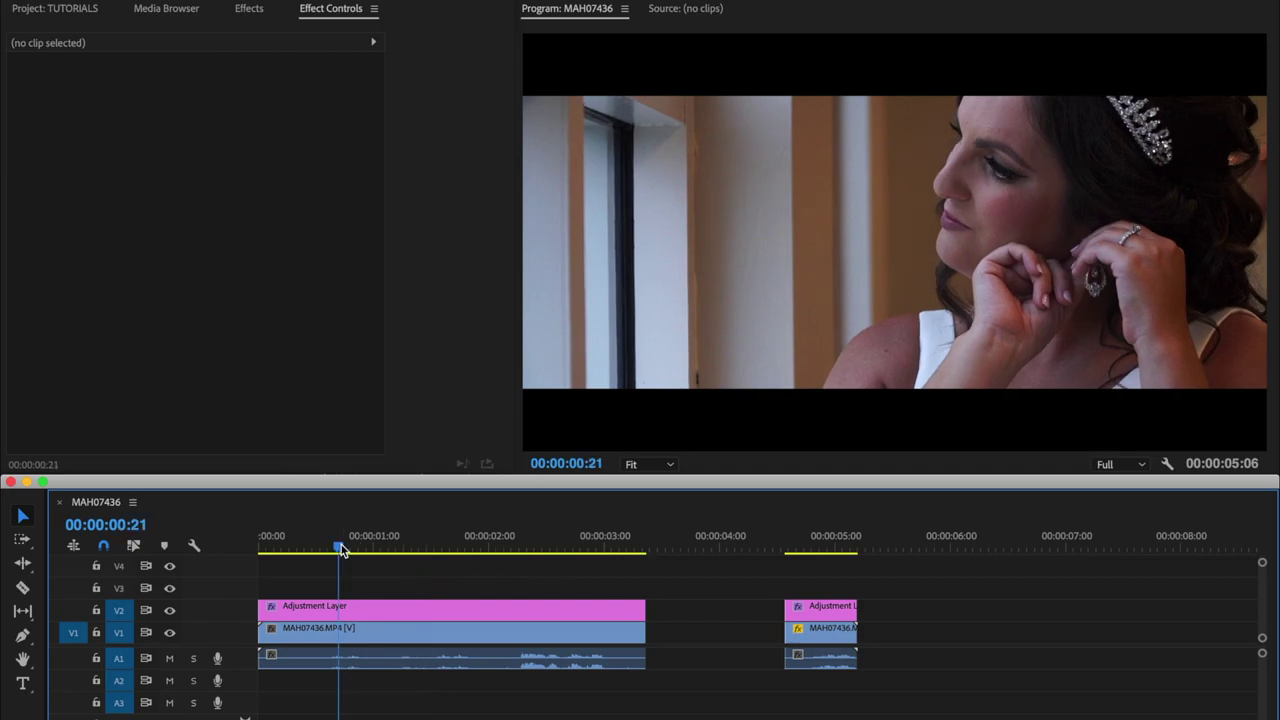
pyautogui.press('space')
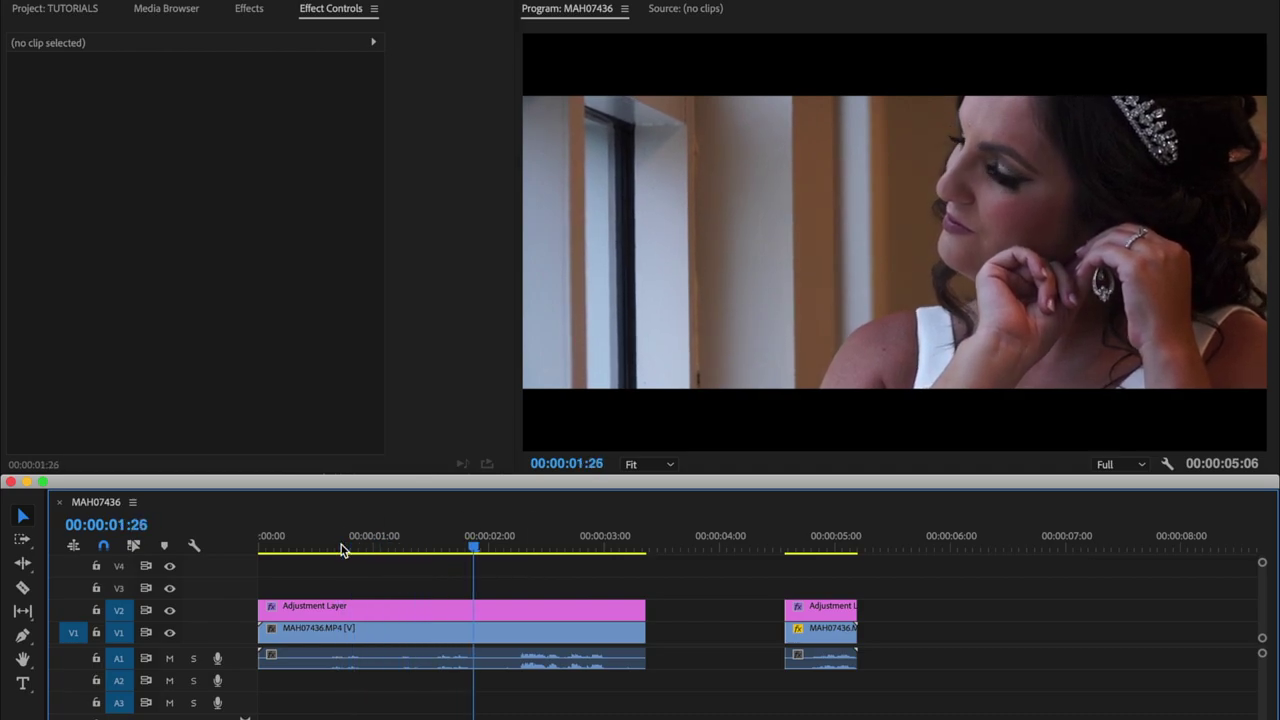
pyautogui.press('space')
pyautogui.click(420, 603)
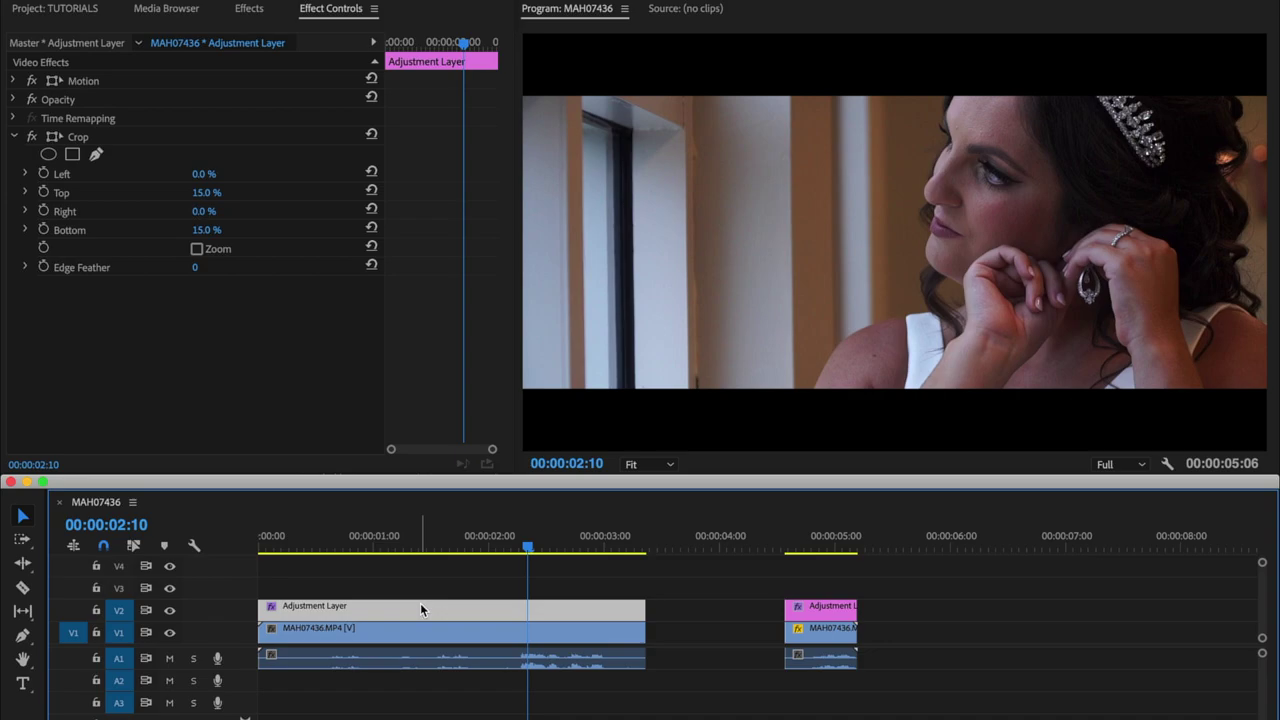
pyautogui.click(206, 230)
pyautogui.write('1')
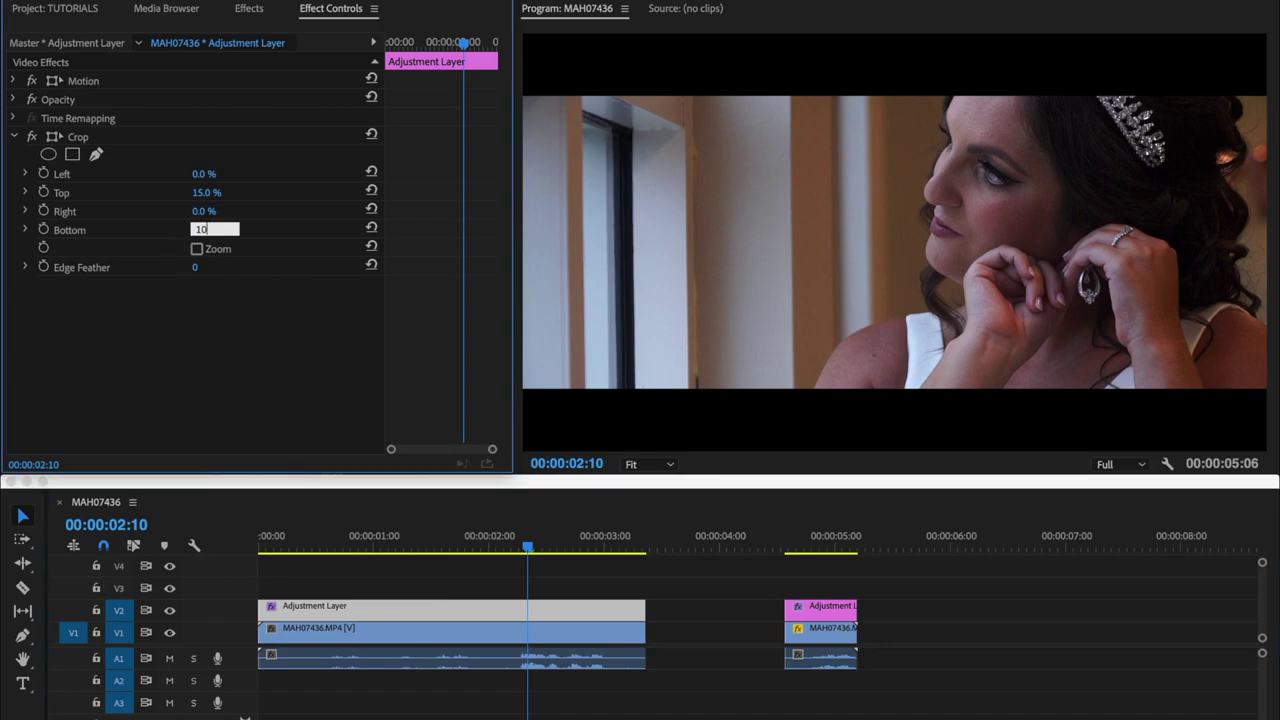
pyautogui.write('0')
pyautogui.press('Return')
pyautogui.click(212, 190)
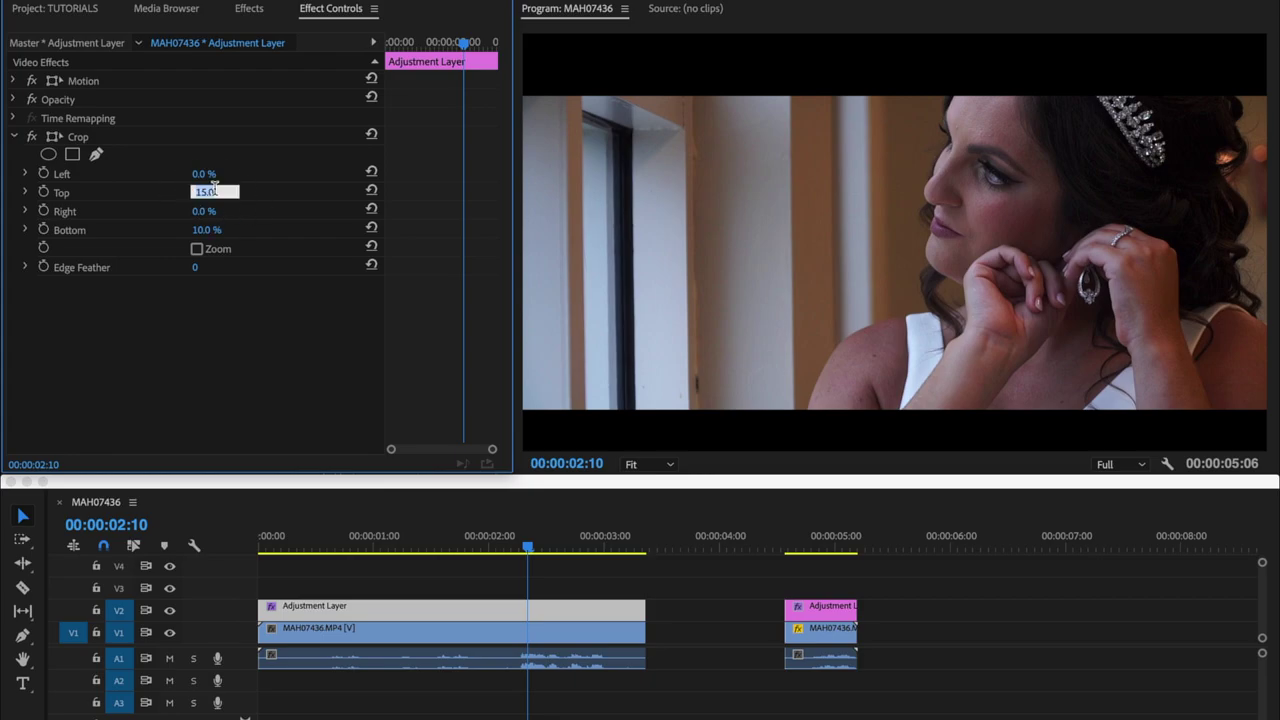
pyautogui.write('10')
pyautogui.press('Return')
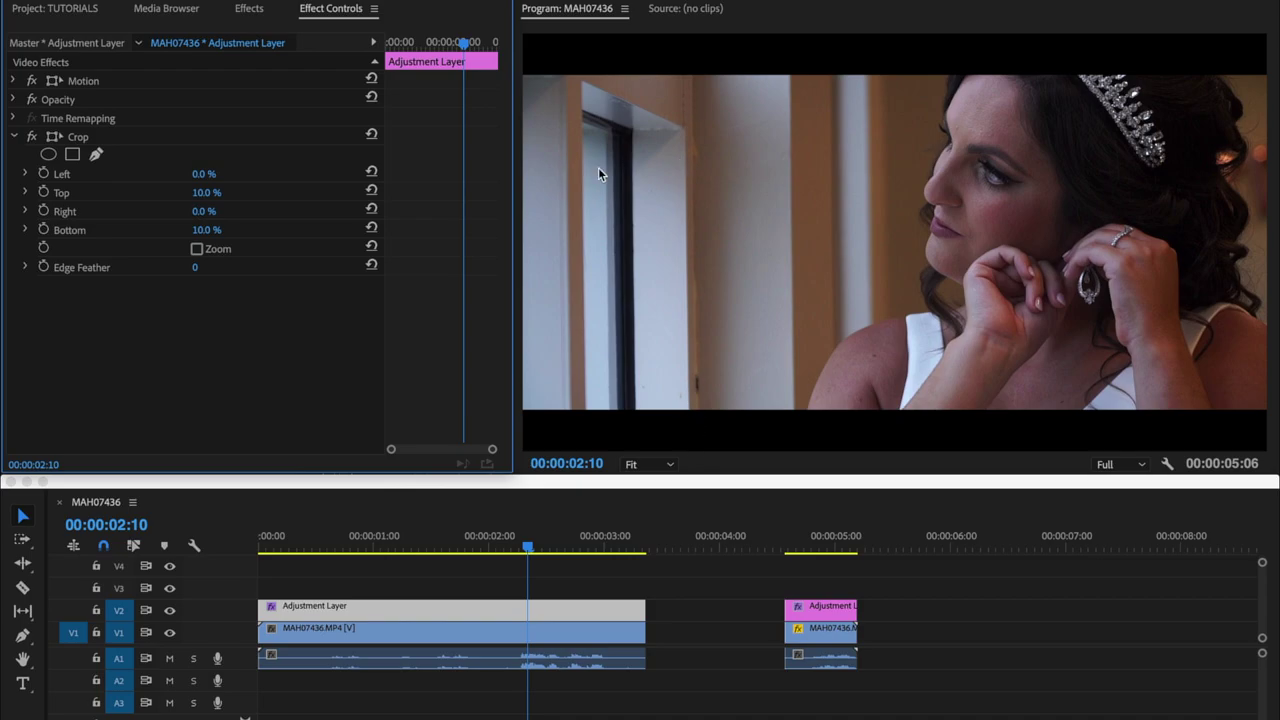
# - Change Crop Top and Crop Bottom to 12%
pyautogui.click(212, 190)
pyautogui.write('12')
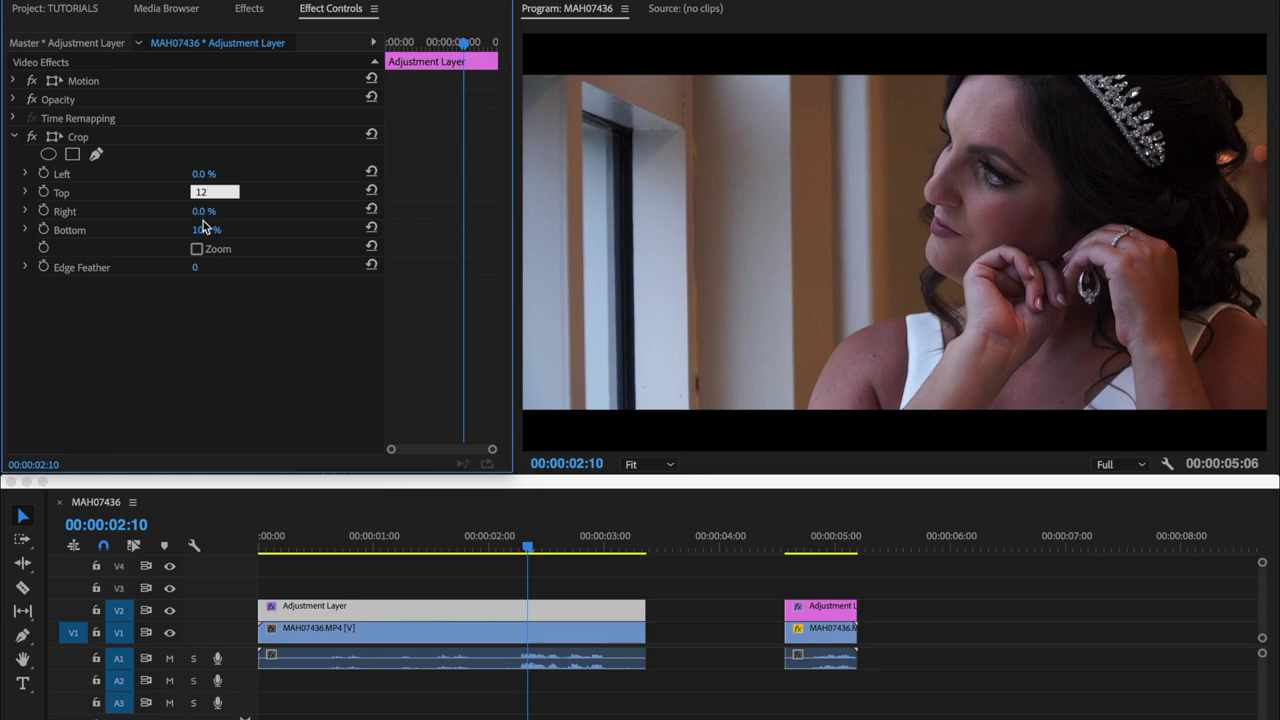
pyautogui.press('Return')
pyautogui.click(206, 229)
pyautogui.write('12')
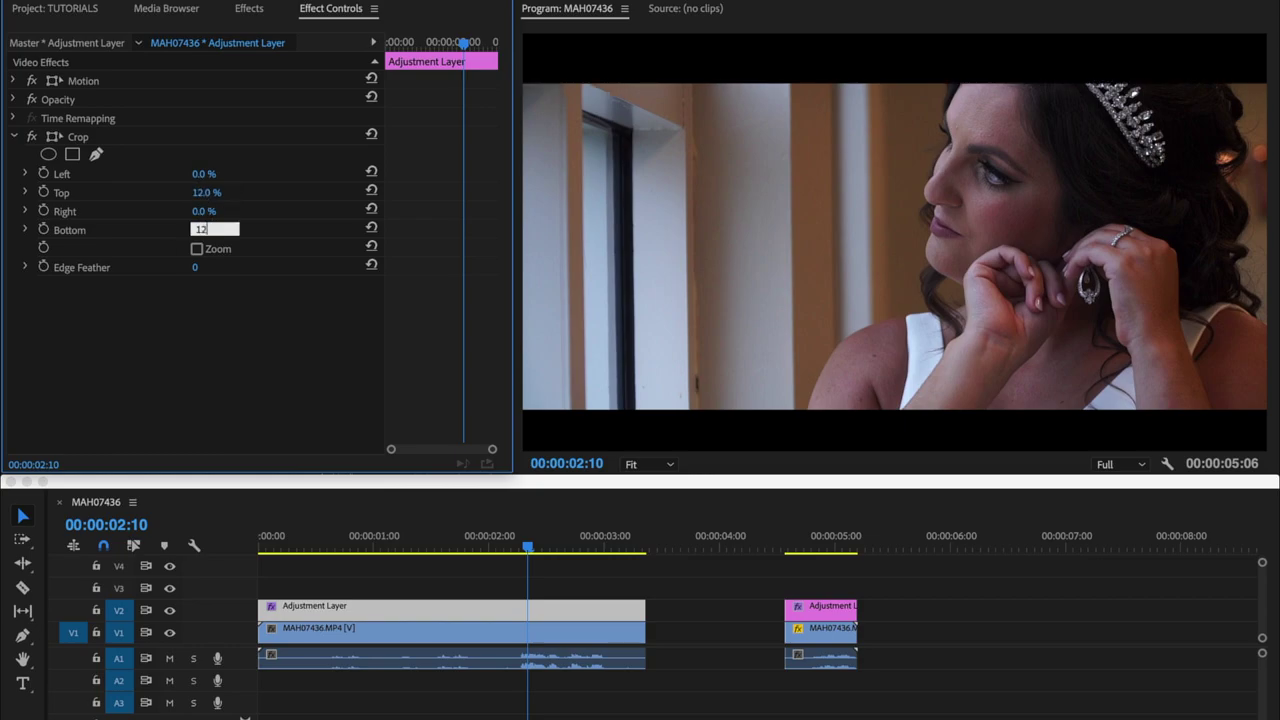
pyautogui.press('Return')
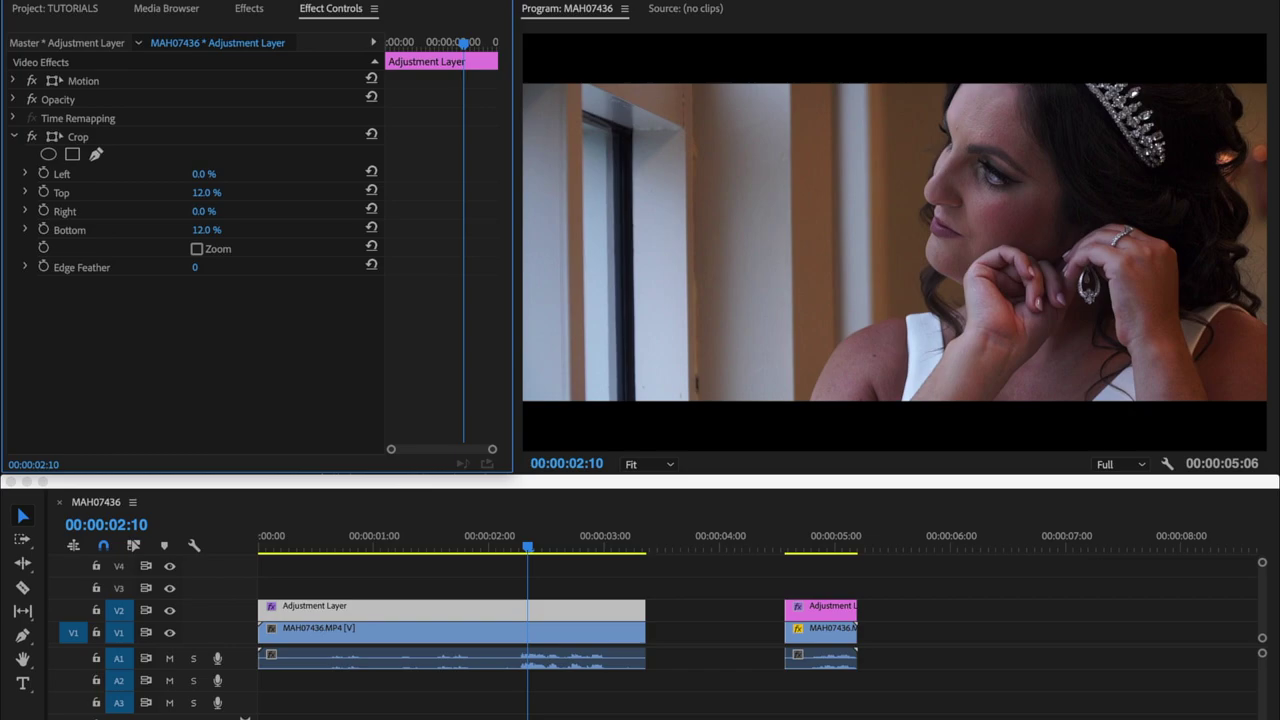
# - Check the later clip, then return Crop Top and Bottom to 15%
pyautogui.click(206, 192)
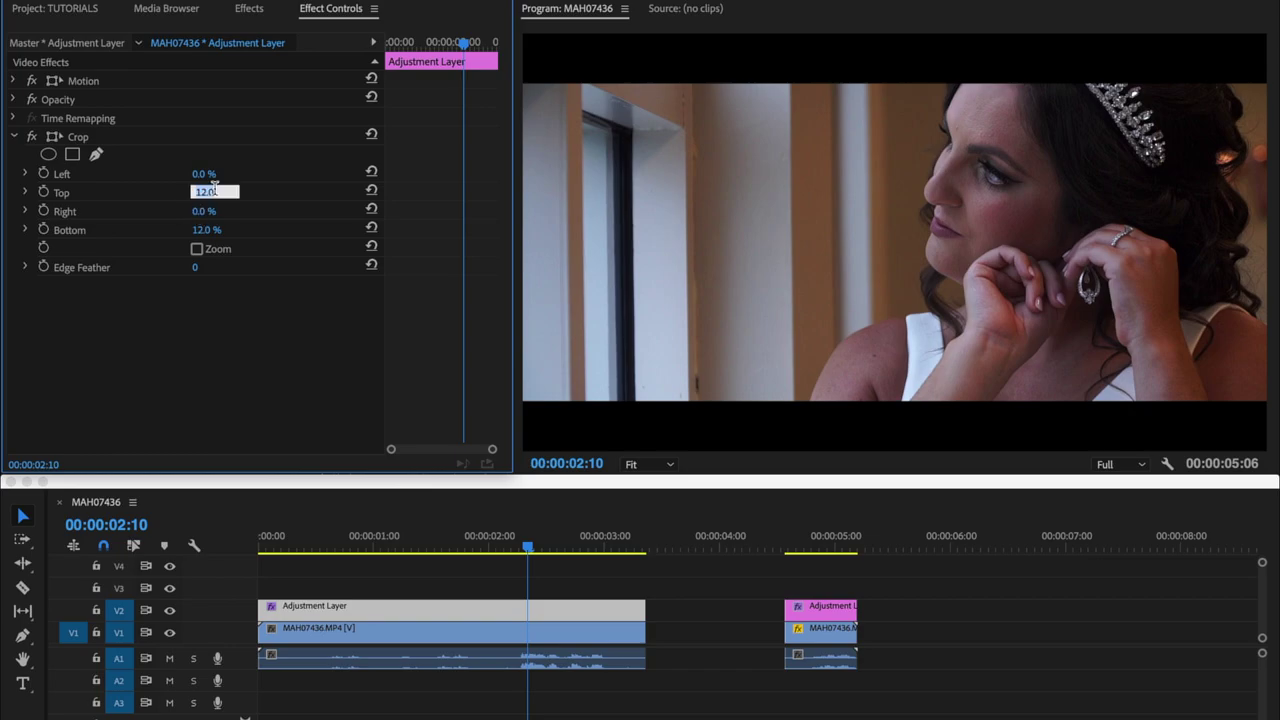
pyautogui.click(812, 545)
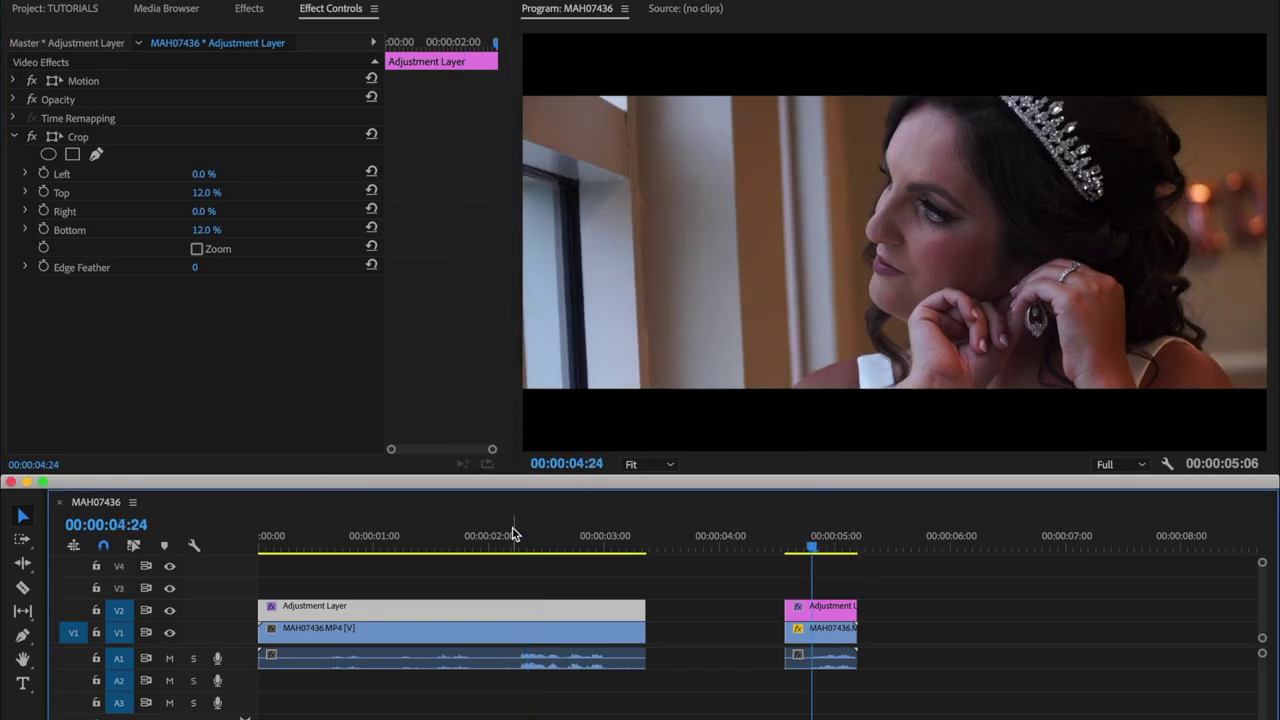
pyautogui.click(470, 545)
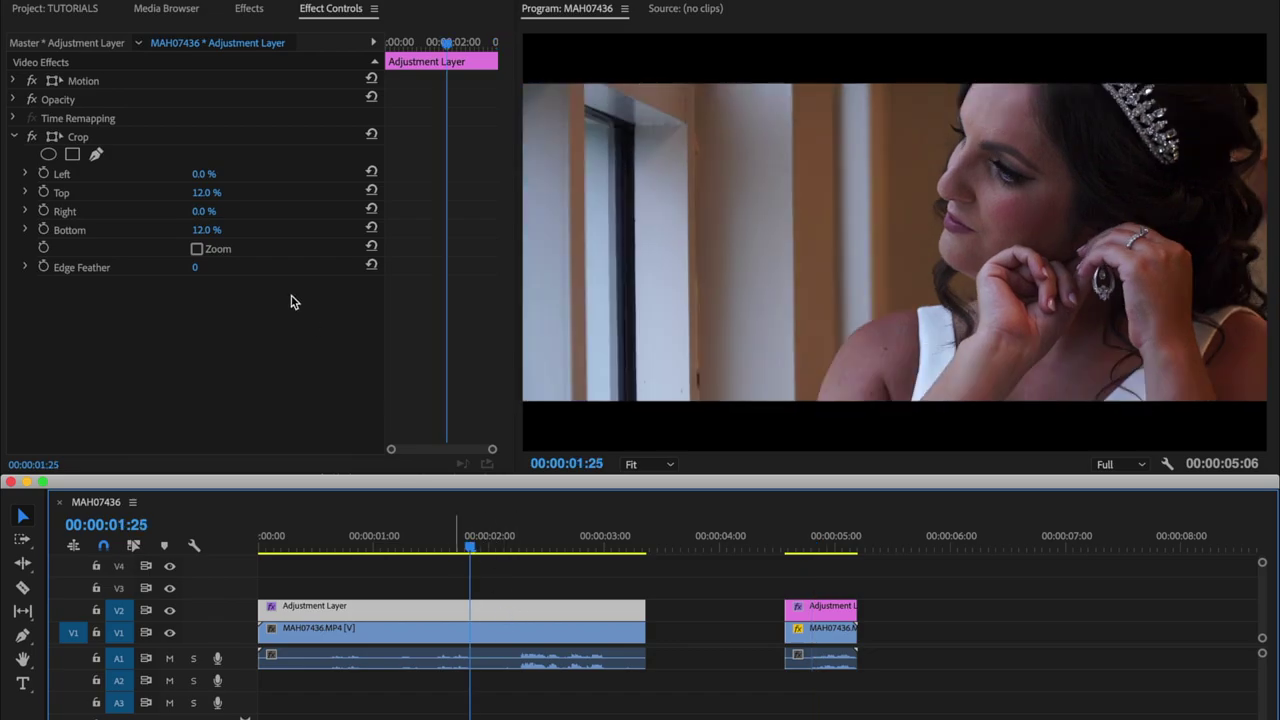
pyautogui.click(212, 191)
pyautogui.write('15')
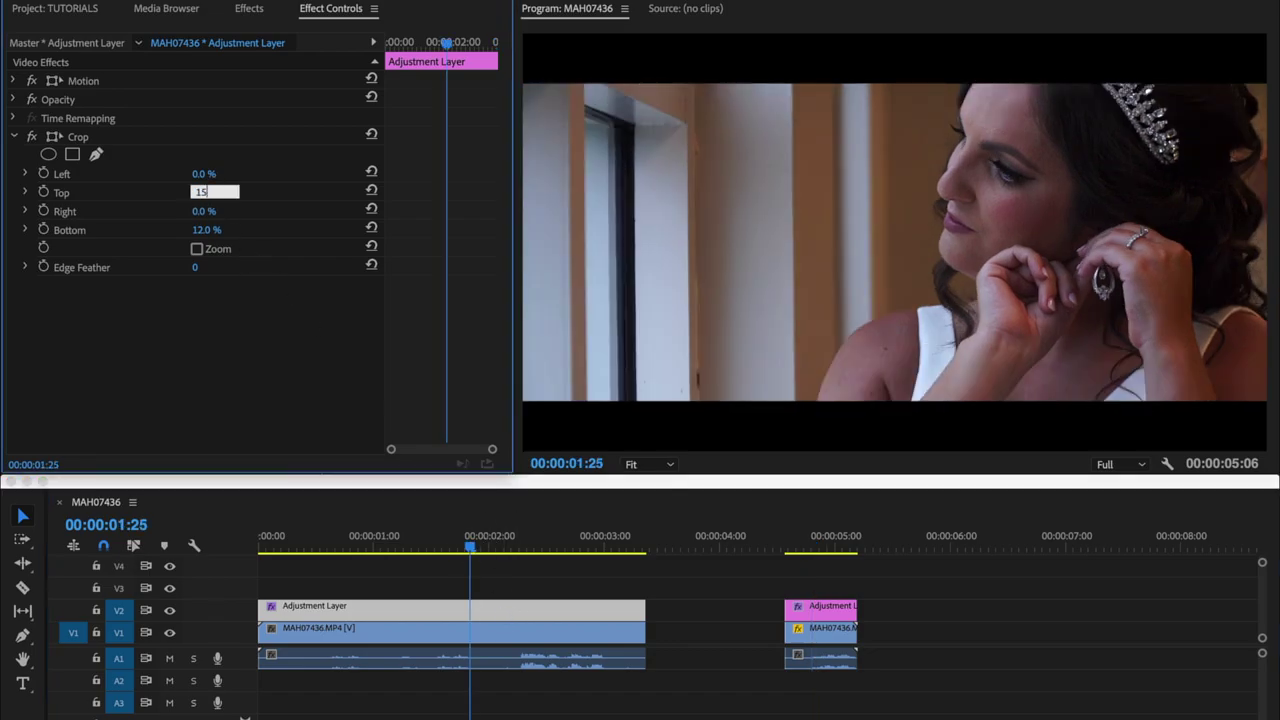
pyautogui.press('Return')
pyautogui.click(207, 230)
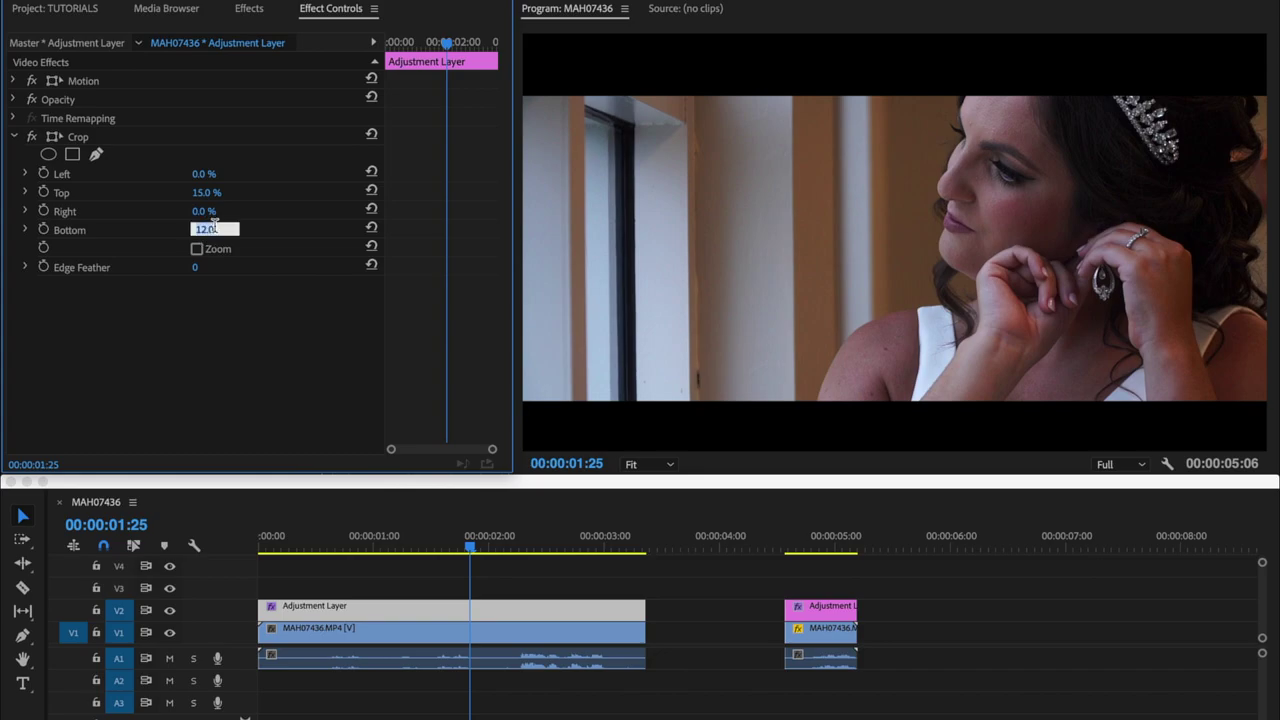
pyautogui.write('15')
pyautogui.press('Return')
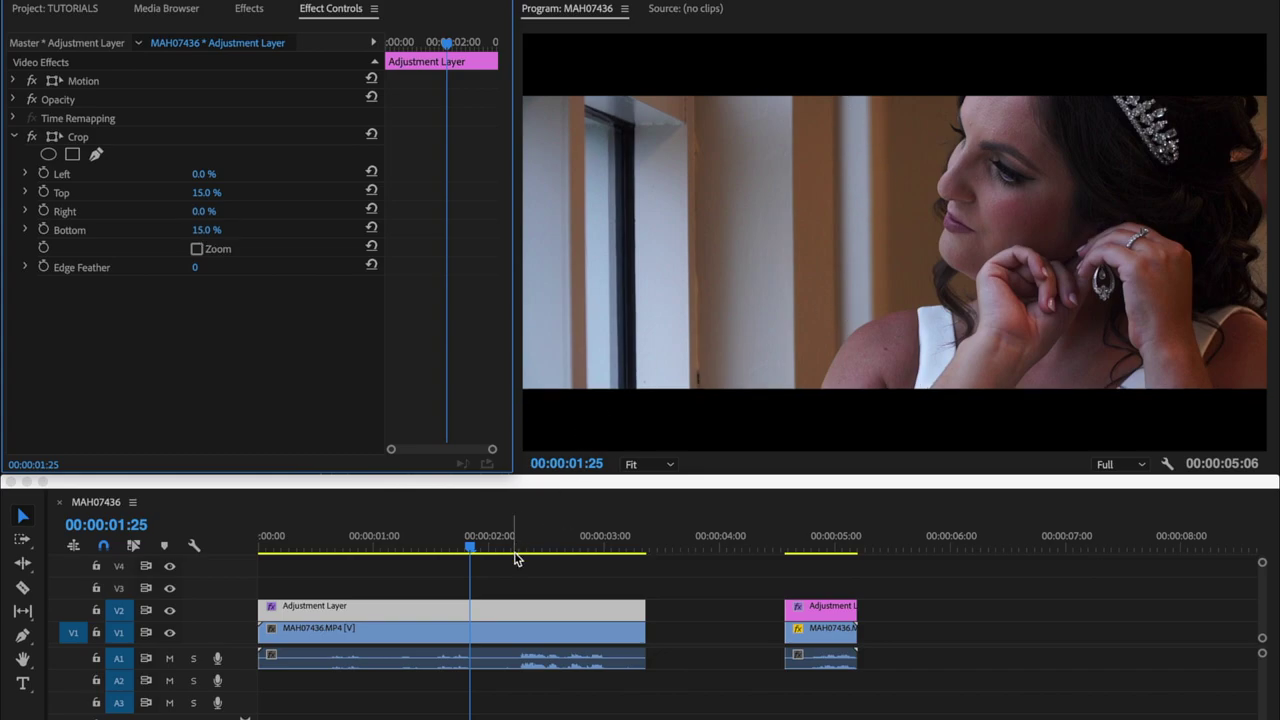
# - Drag MAH07436.MP4's Motion Position Y to 657.0, moving the footage down
pyautogui.click(483, 628)
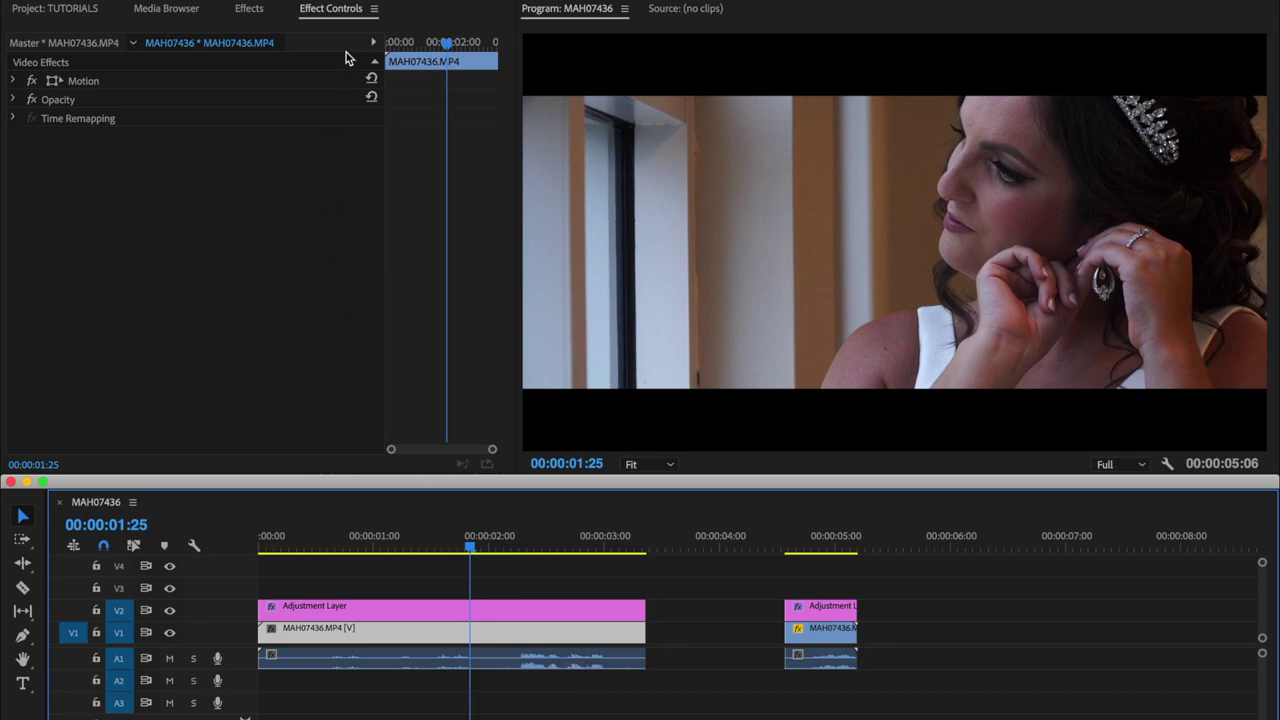
pyautogui.click(333, 12)
pyautogui.click(333, 12)
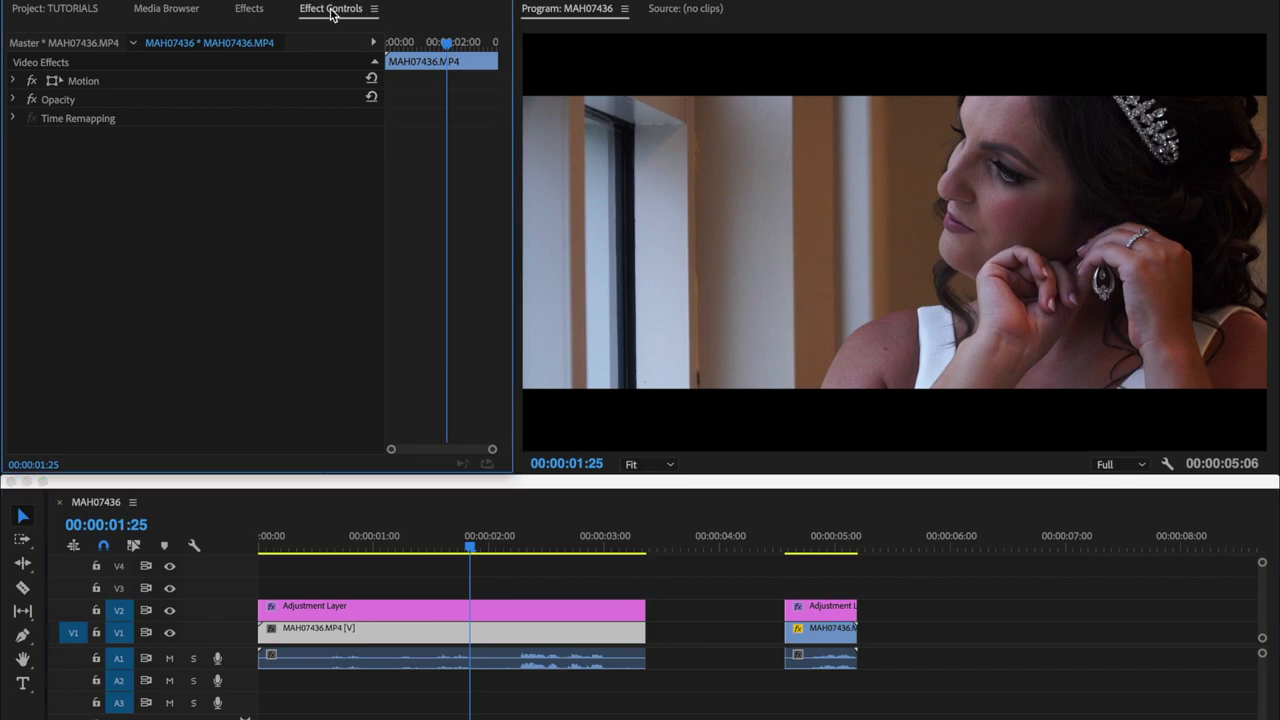
pyautogui.click(13, 82)
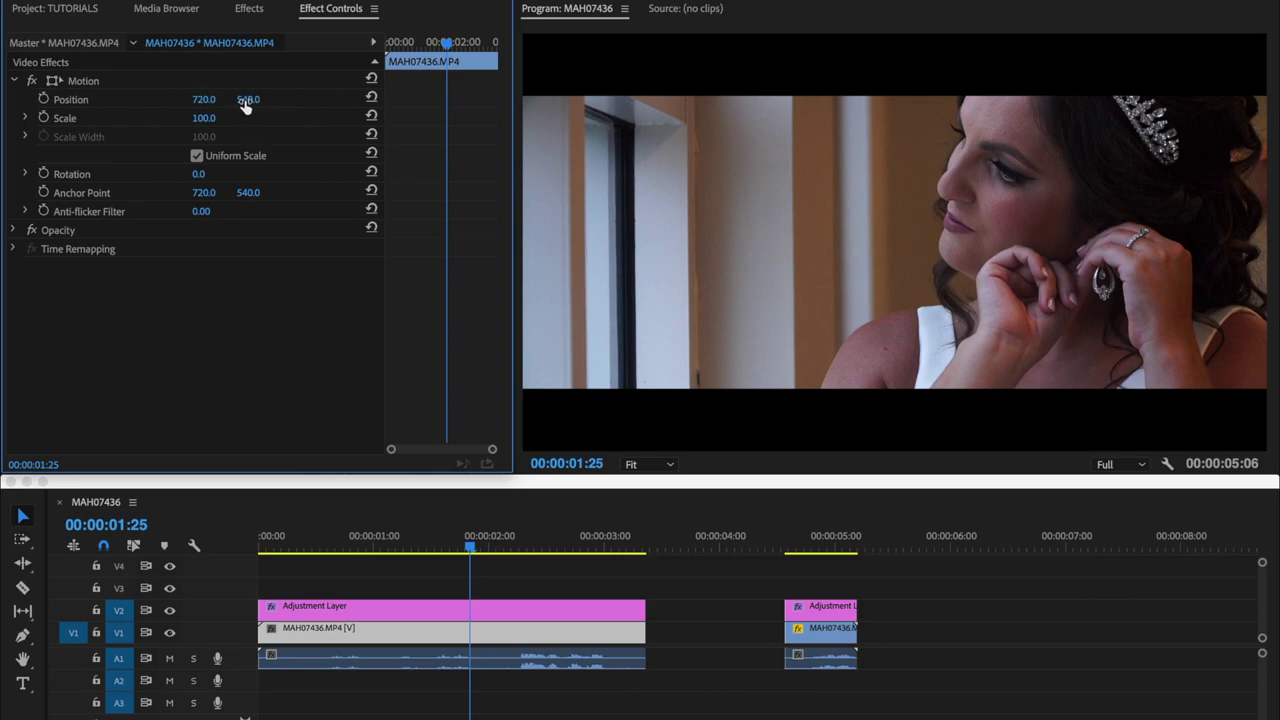
pyautogui.moveTo(245, 106); pyautogui.dragTo(362, 106)
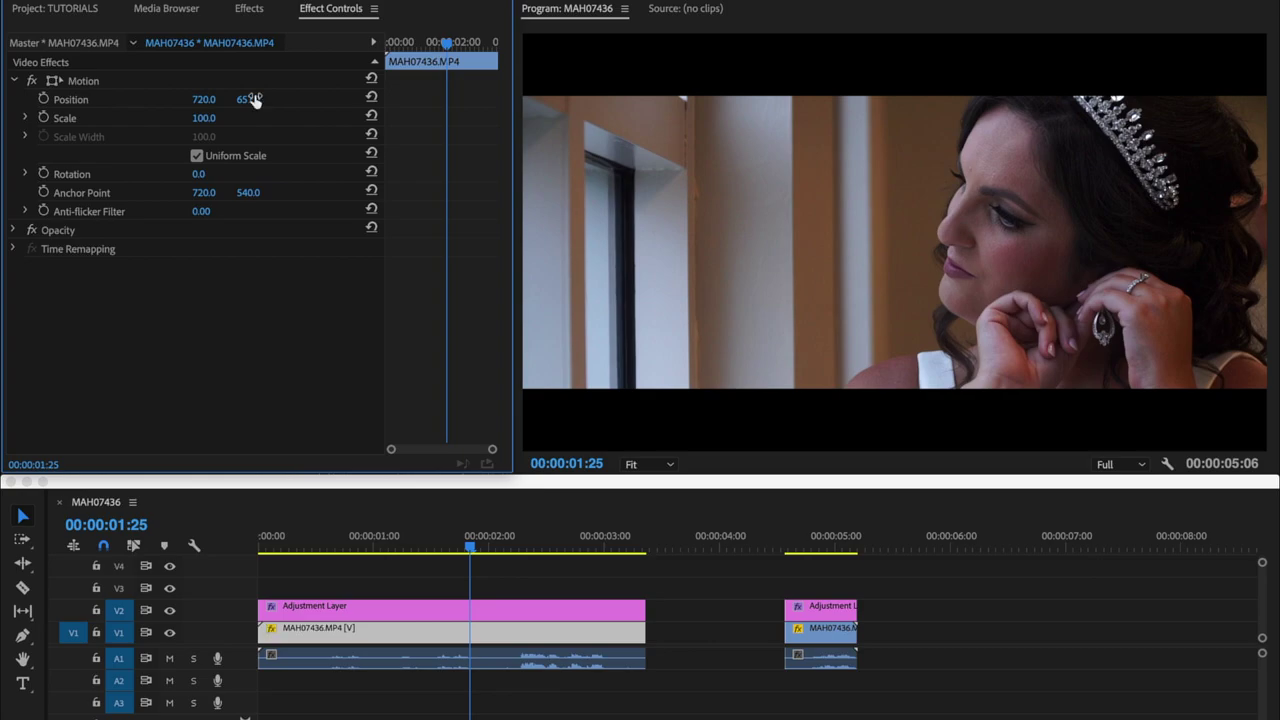
pyautogui.click(278, 548)
# - Play the reframed shot and reselect the adjustment layer to view its 15% crop
pyautogui.press('space')
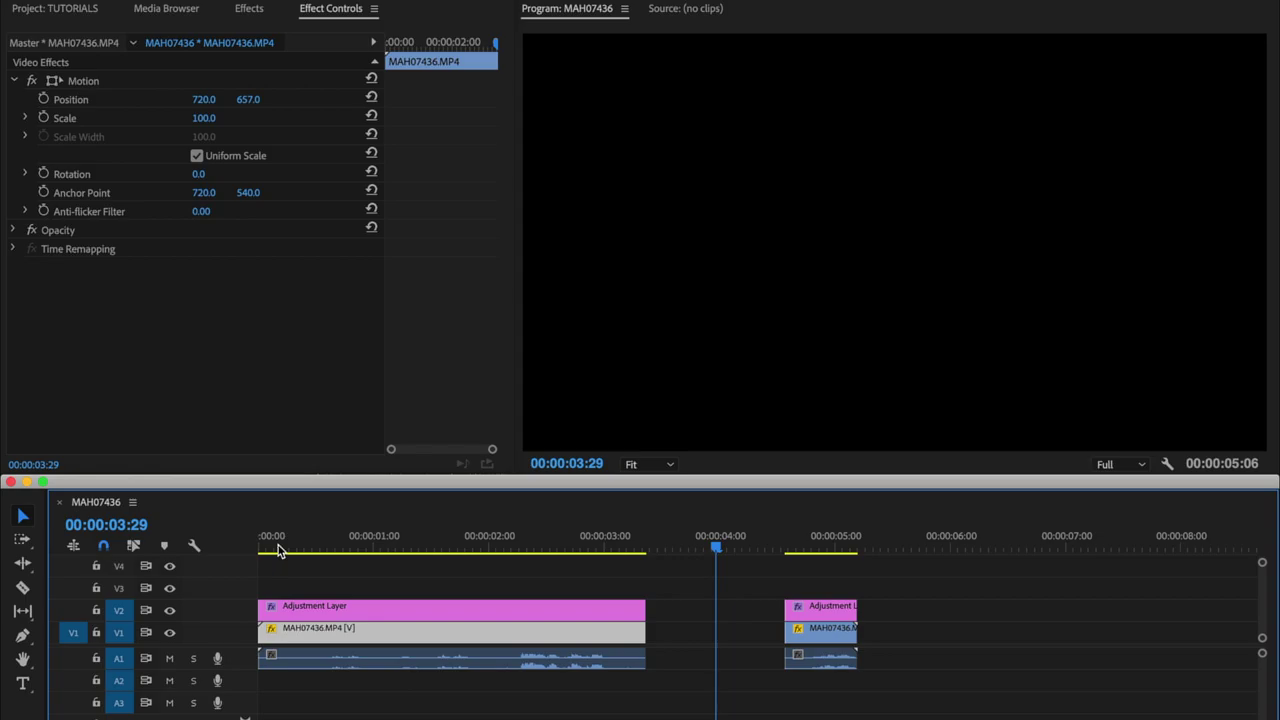
pyautogui.click(350, 548)
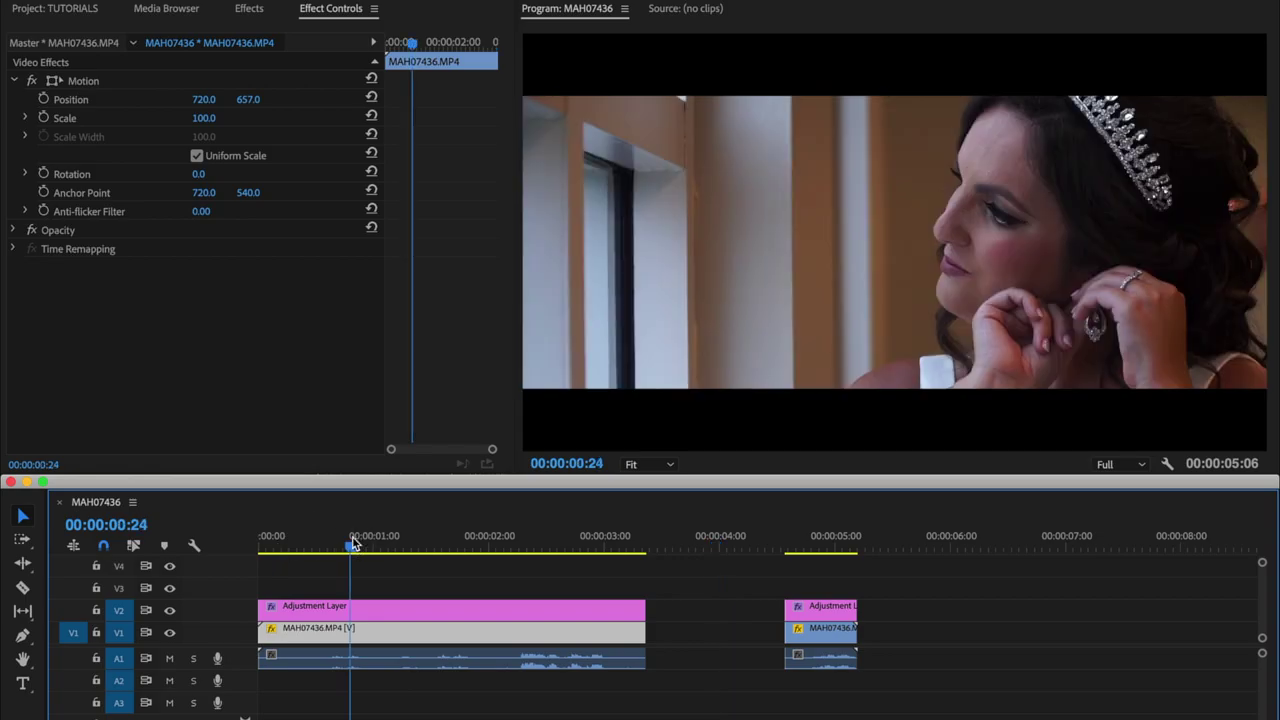
pyautogui.click(437, 560)
pyautogui.click(437, 560)
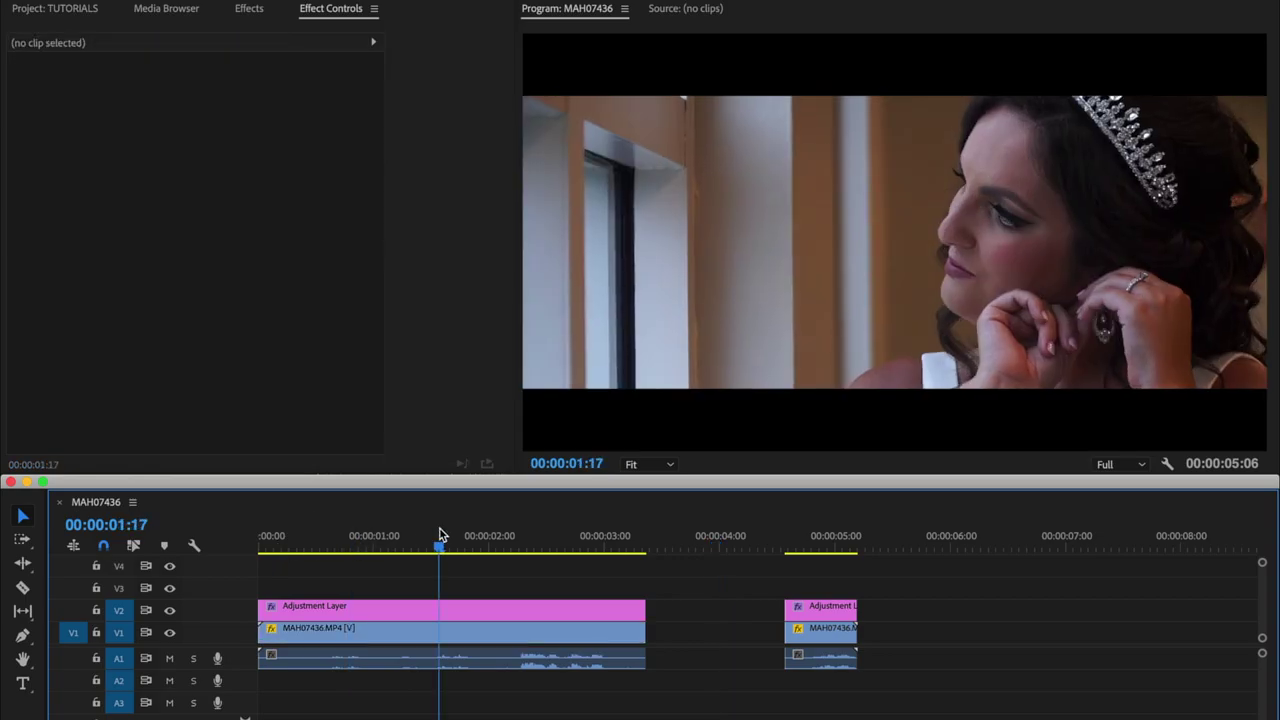
pyautogui.click(423, 613)
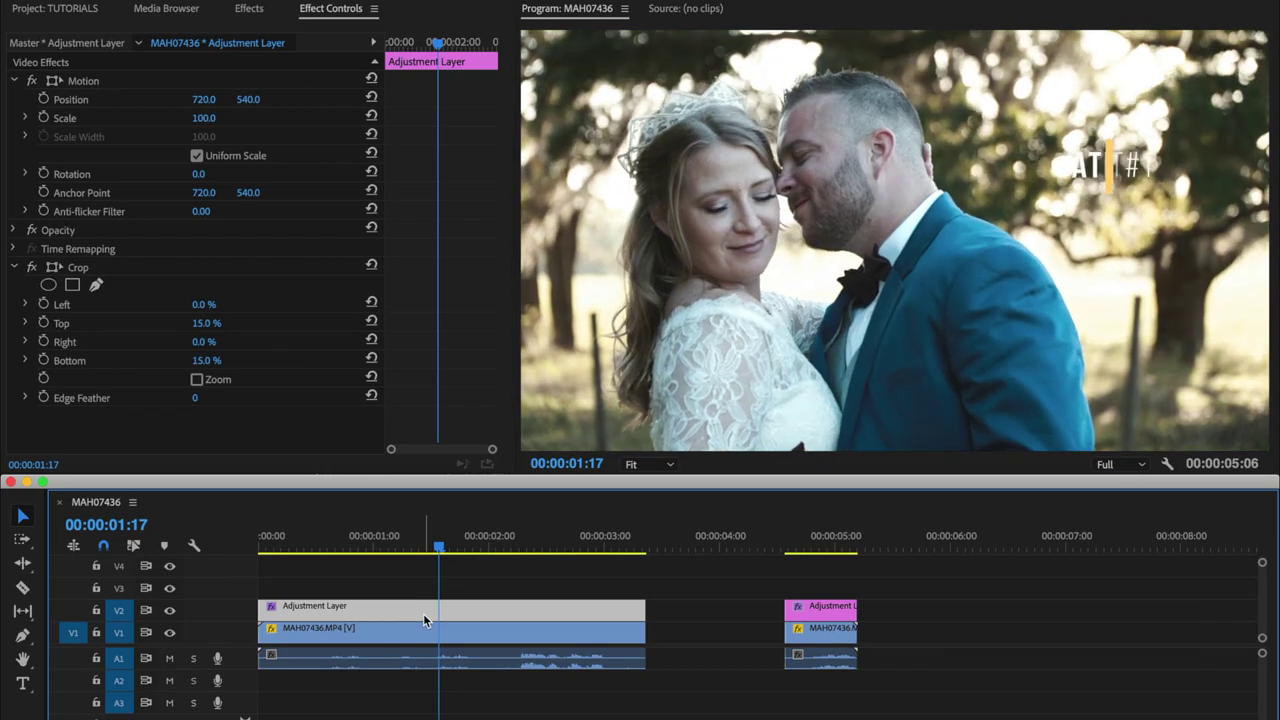
pyautogui.click(531, 535)
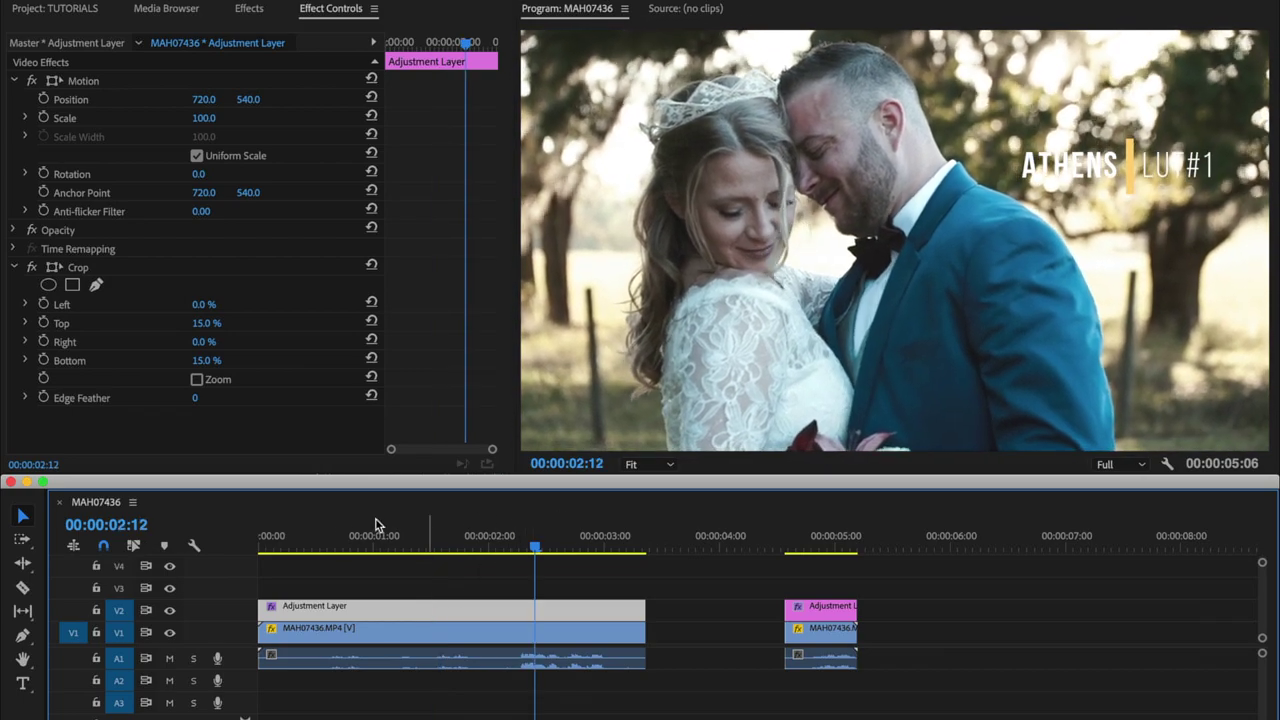
pyautogui.click(282, 539)
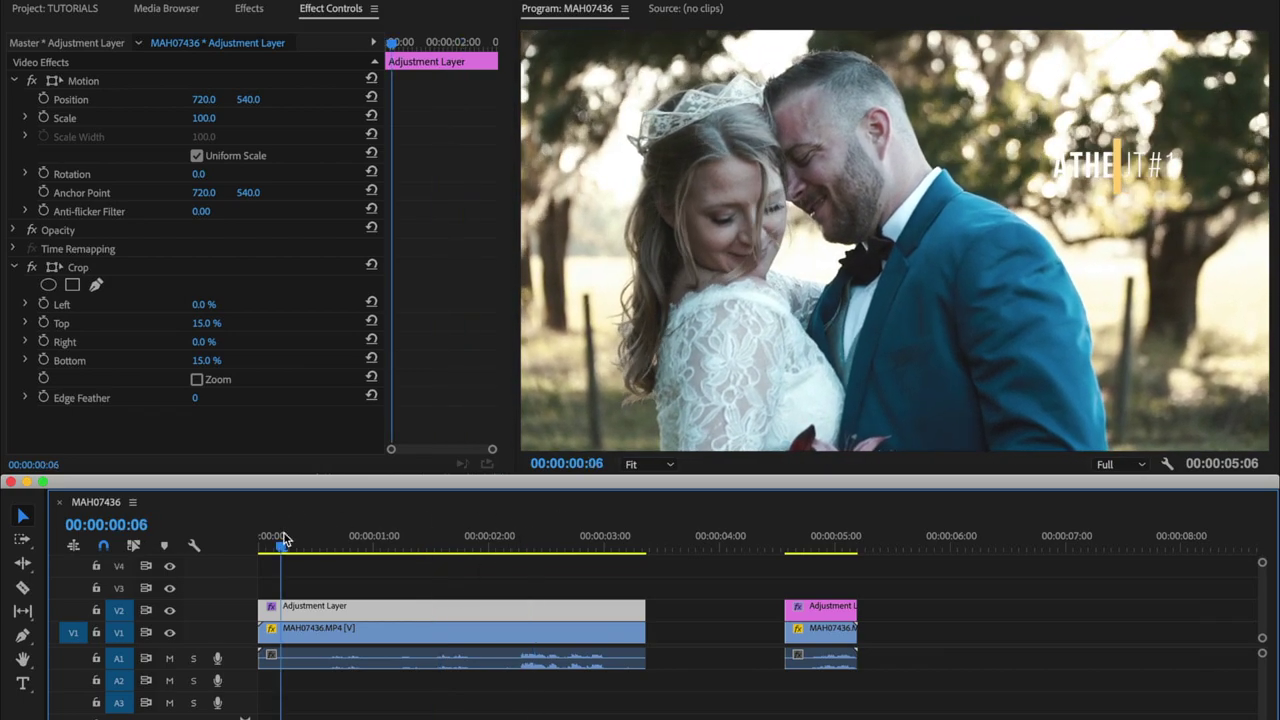